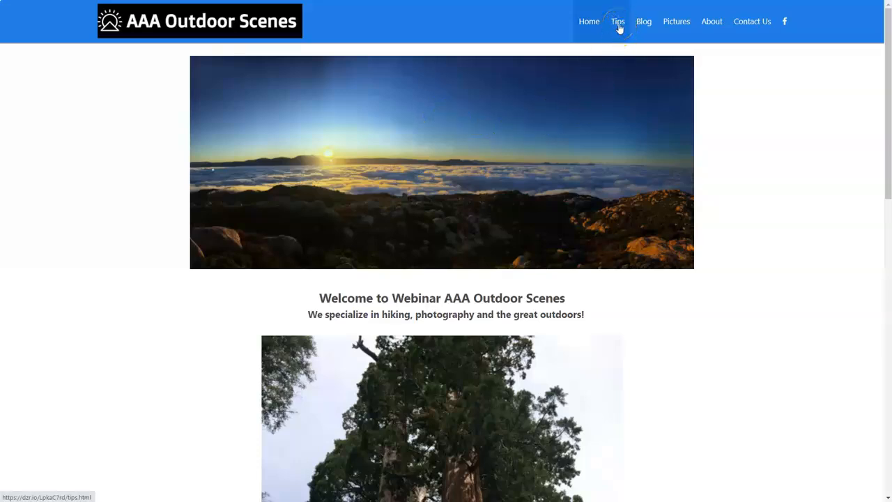
Step: Open the site's Tips page and examine the YouTube URL, share link and embed code listed there
{"action": "left_click", "coordinate": [619, 23]}
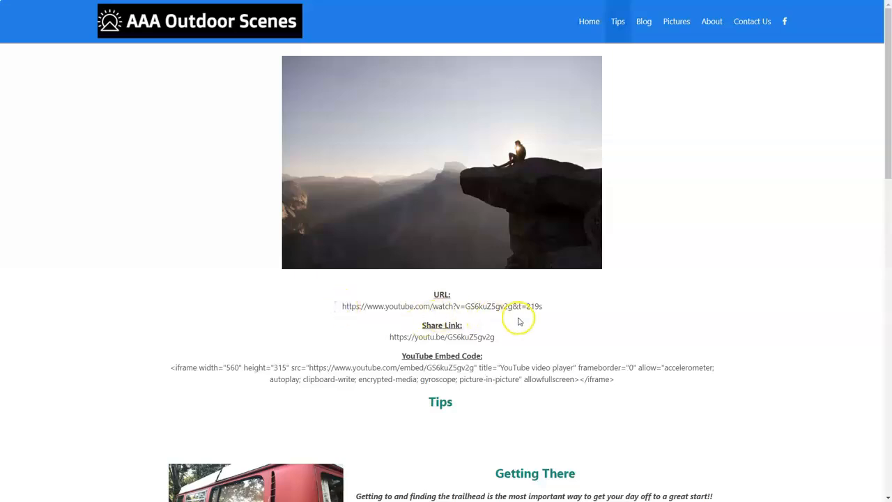
{"action": "left_click_drag", "start_coordinate": [555, 312], "coordinate": [334, 311]}
{"action": "left_click", "coordinate": [334, 312]}
{"action": "left_click", "coordinate": [369, 311]}
{"action": "left_click_drag", "start_coordinate": [382, 340], "coordinate": [529, 336]}
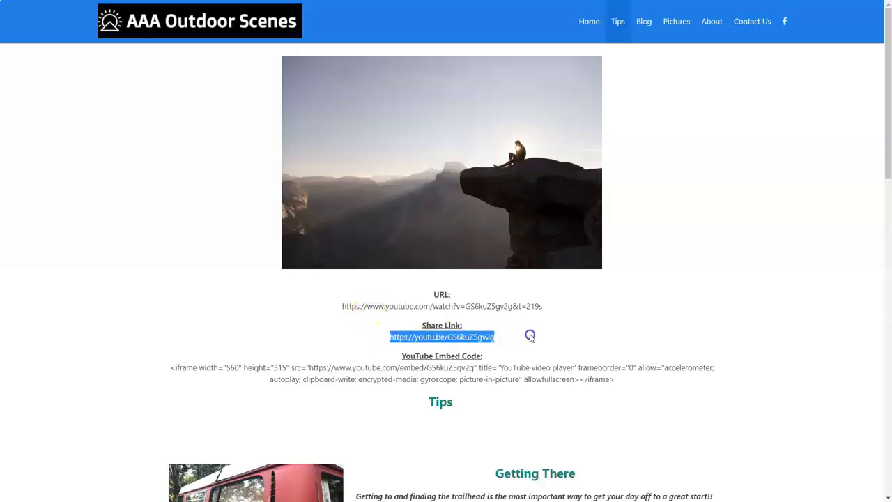
{"action": "left_click", "coordinate": [199, 354]}
{"action": "left_click", "coordinate": [160, 369]}
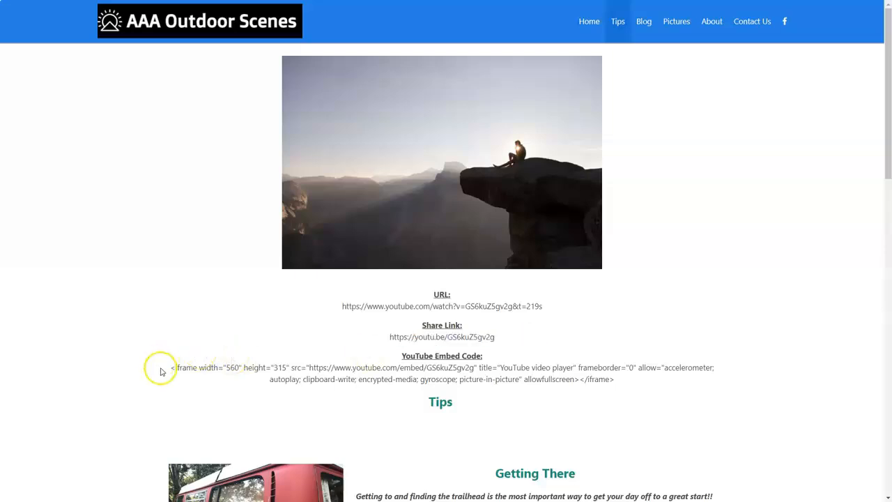
{"action": "left_click_drag", "start_coordinate": [171, 370], "coordinate": [706, 376]}
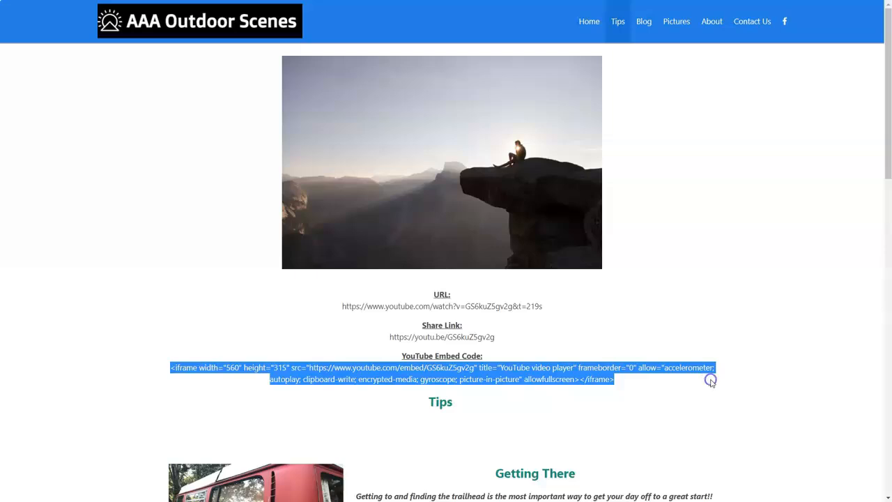
{"action": "left_click", "coordinate": [710, 380]}
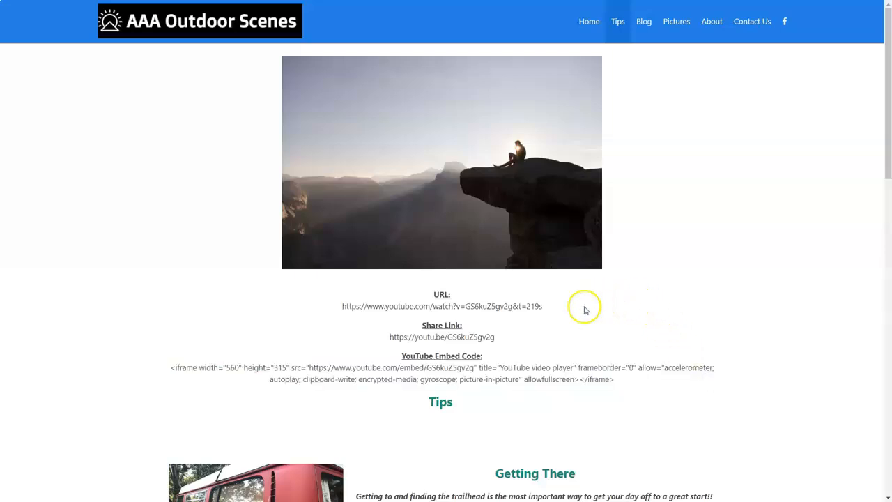
Step: Copy the YouTube URL from the Tips page, open it in a new browser tab and pause the video
{"action": "left_click_drag", "start_coordinate": [558, 306], "coordinate": [327, 309]}
{"action": "key", "text": "ctrl+c"}
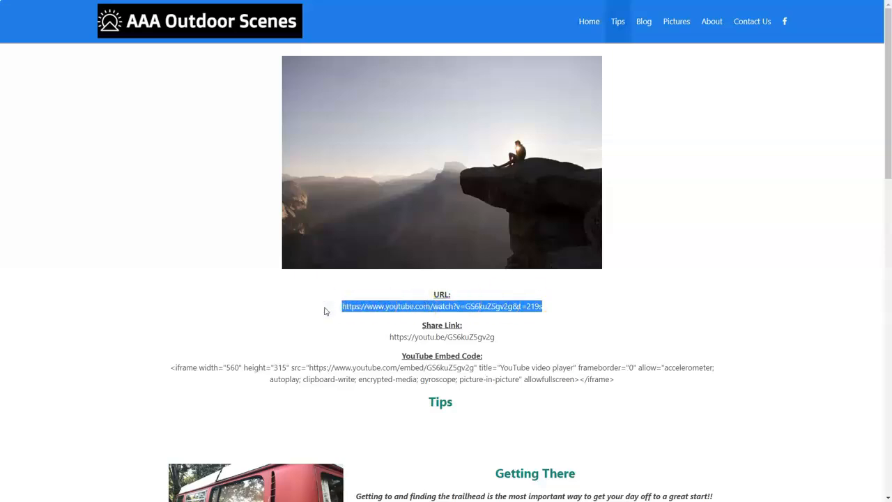
{"action": "key", "text": "alt+Tab"}
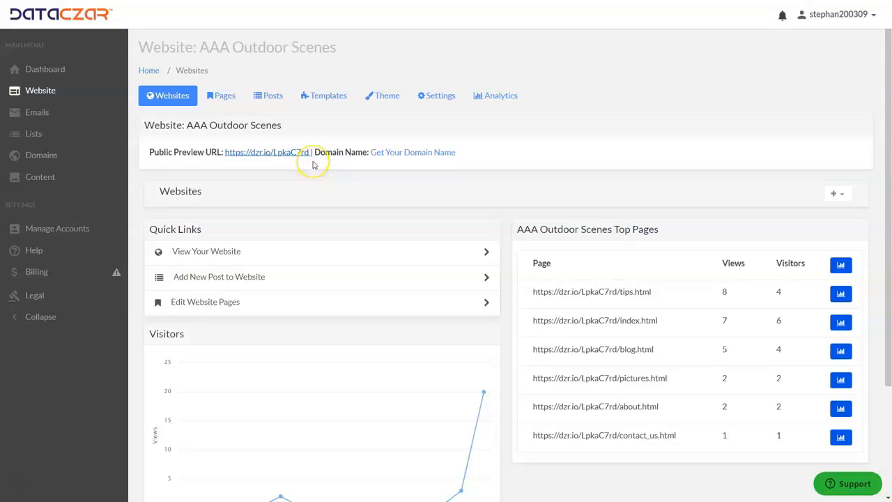
{"action": "key", "text": "alt+Tab"}
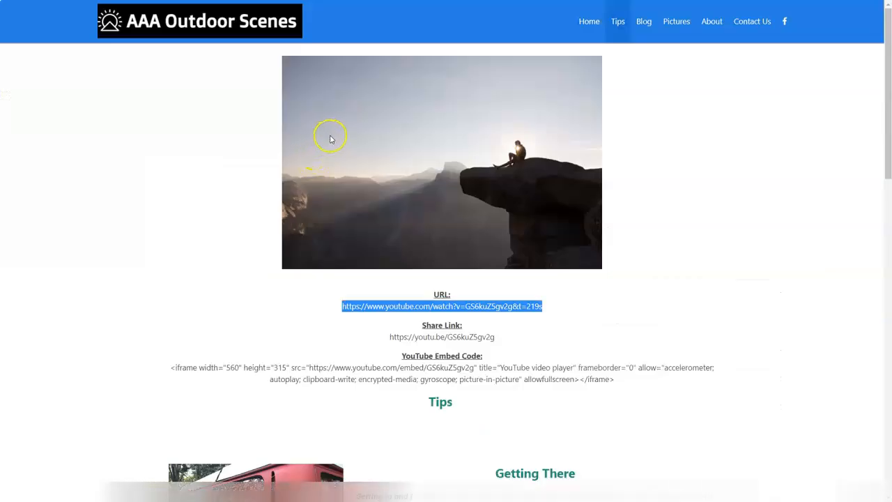
{"action": "key", "text": "F11"}
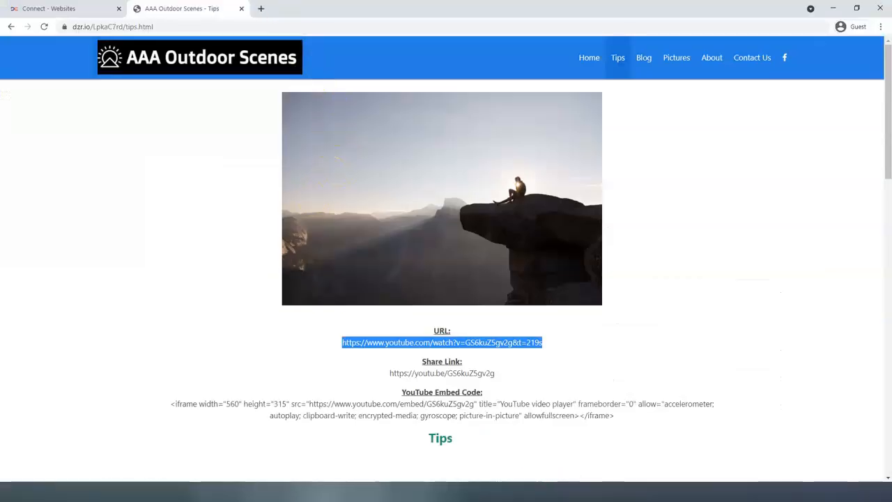
{"action": "left_click", "coordinate": [262, 9]}
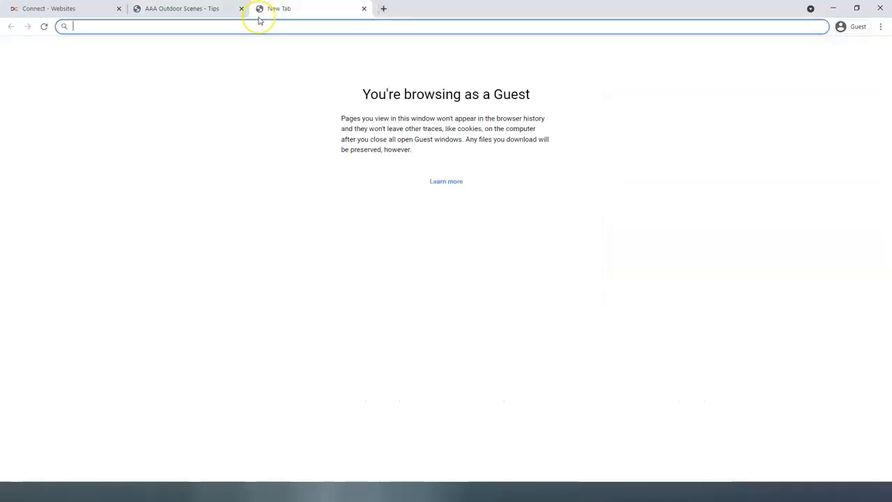
{"action": "key", "text": "ctrl+v"}
{"action": "key", "text": "Return"}
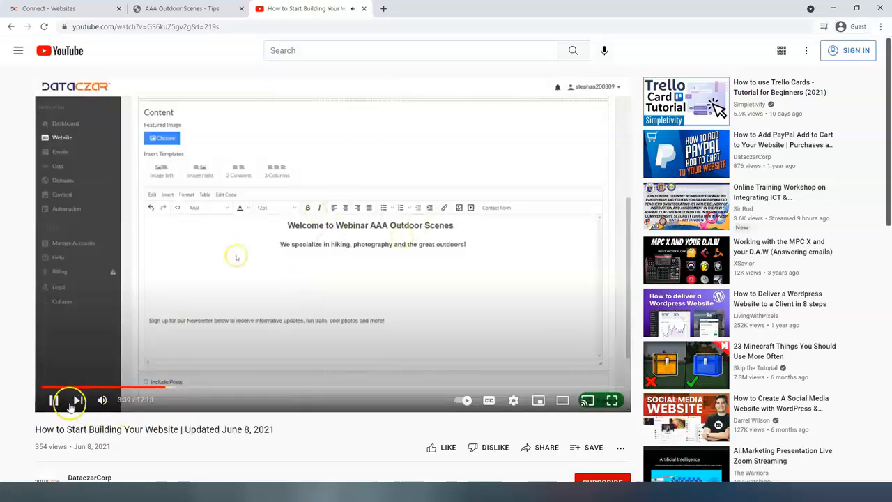
{"action": "left_click", "coordinate": [53, 402]}
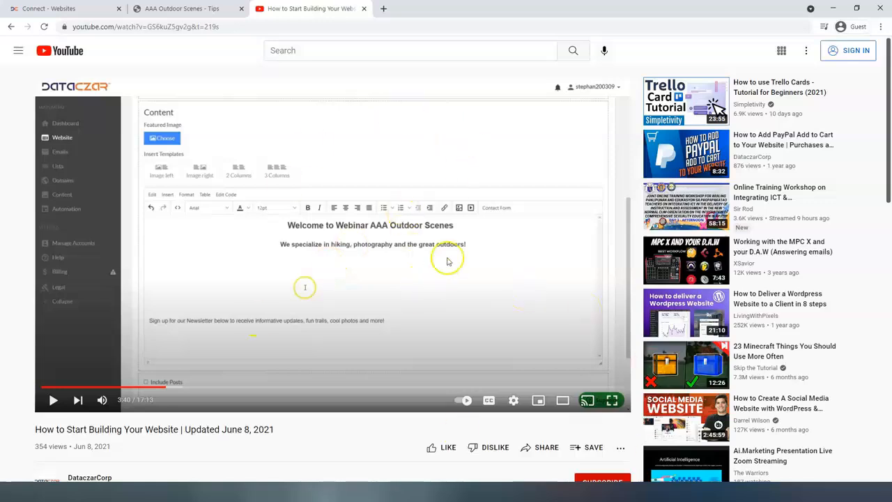
Step: Copy the video's share link and its embed code from the YouTube sharing options, closing the embed window when done
{"action": "scroll", "coordinate": [448, 262], "scroll_direction": "down", "scroll_amount": 1}
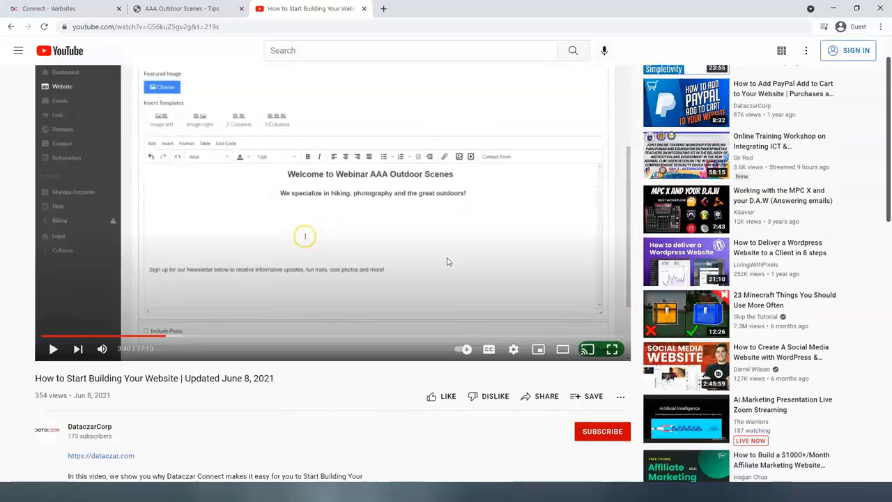
{"action": "left_click", "coordinate": [540, 402]}
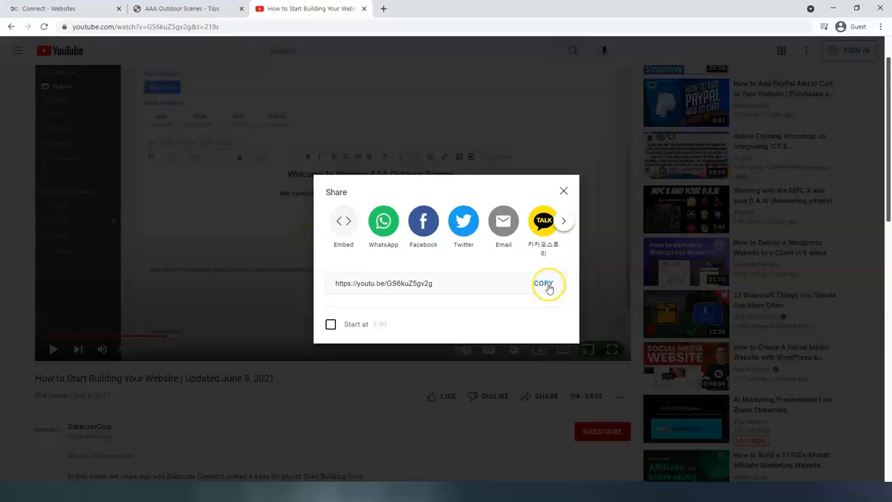
{"action": "left_click", "coordinate": [548, 286]}
{"action": "left_click", "coordinate": [549, 288]}
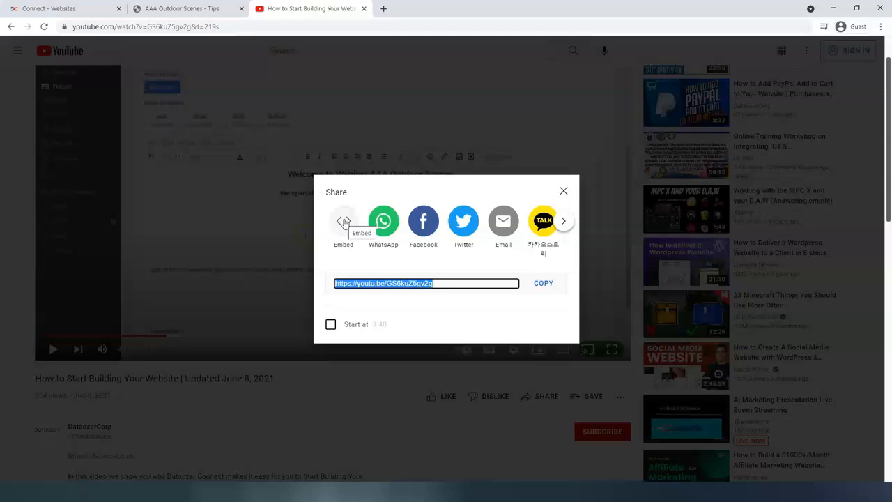
{"action": "left_click", "coordinate": [344, 222]}
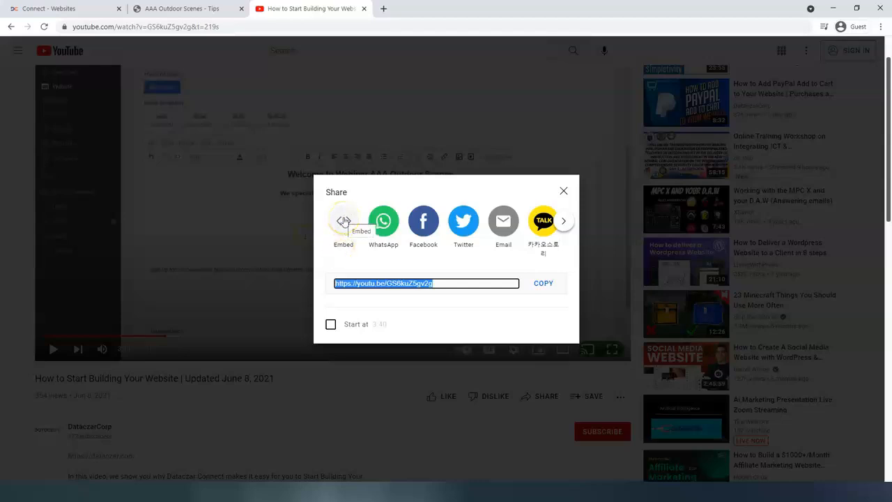
{"action": "left_click", "coordinate": [344, 222]}
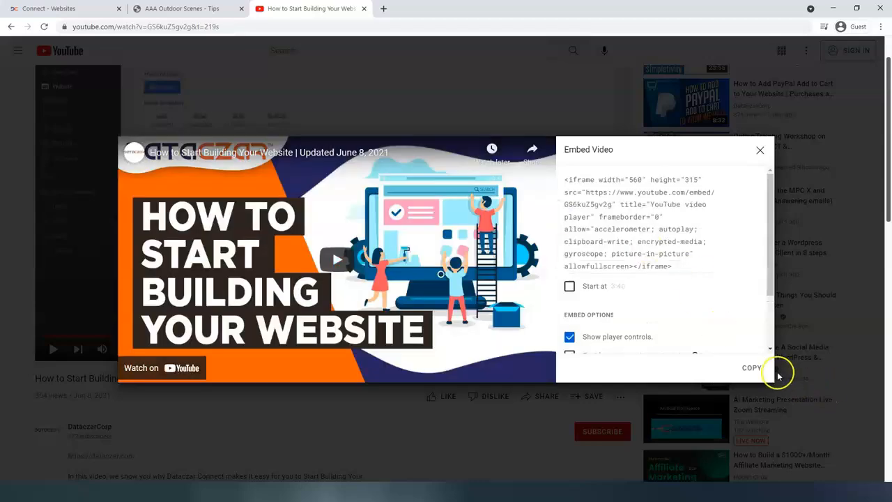
{"action": "left_click", "coordinate": [751, 368]}
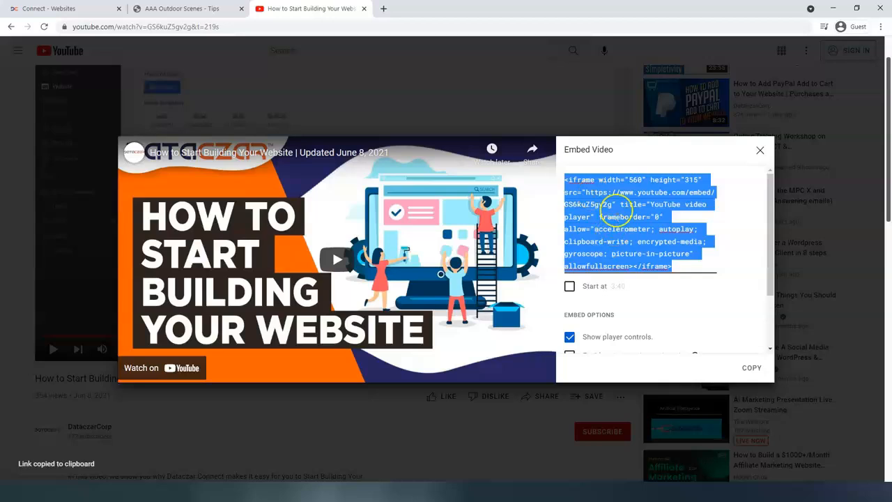
{"action": "left_click", "coordinate": [751, 367]}
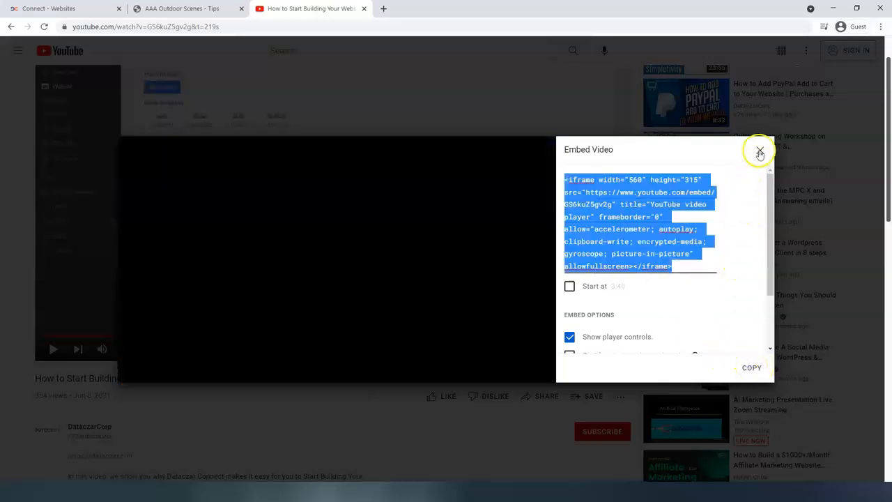
{"action": "left_click", "coordinate": [760, 149]}
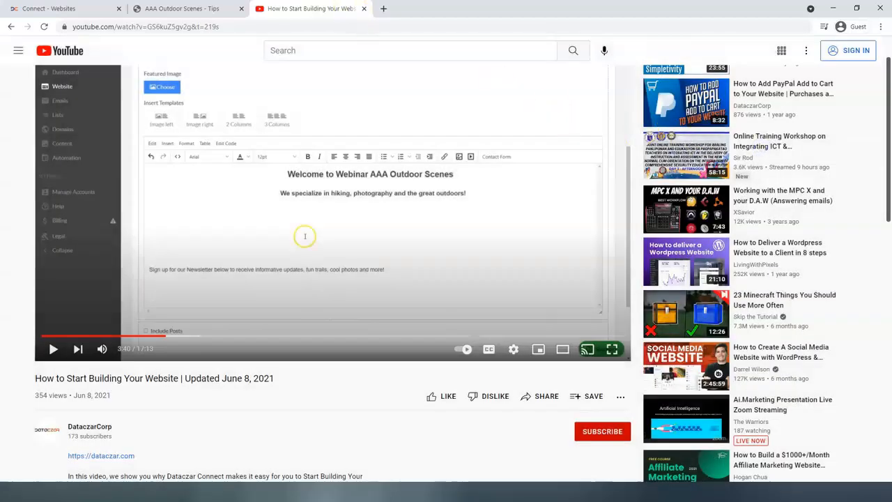
Step: Close the YouTube video and return to the AAA Outdoor Scenes website overview in Dataczar Connect
{"action": "left_click", "coordinate": [364, 9]}
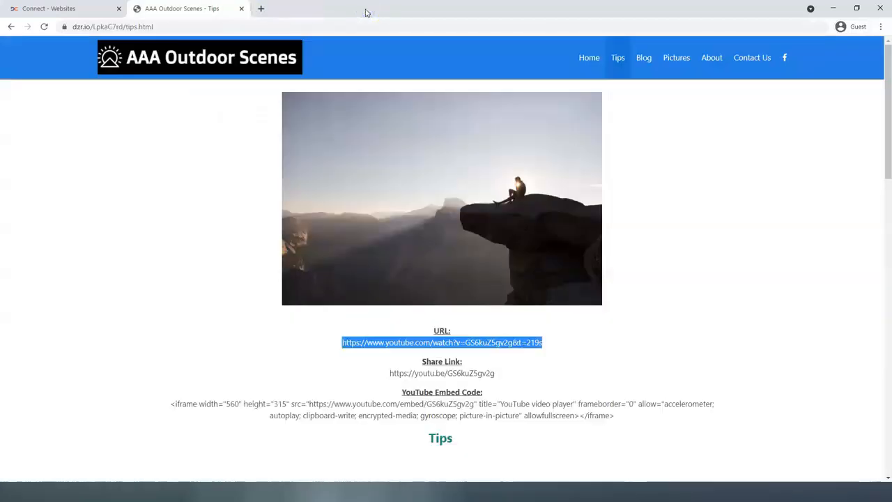
{"action": "key", "text": "F11"}
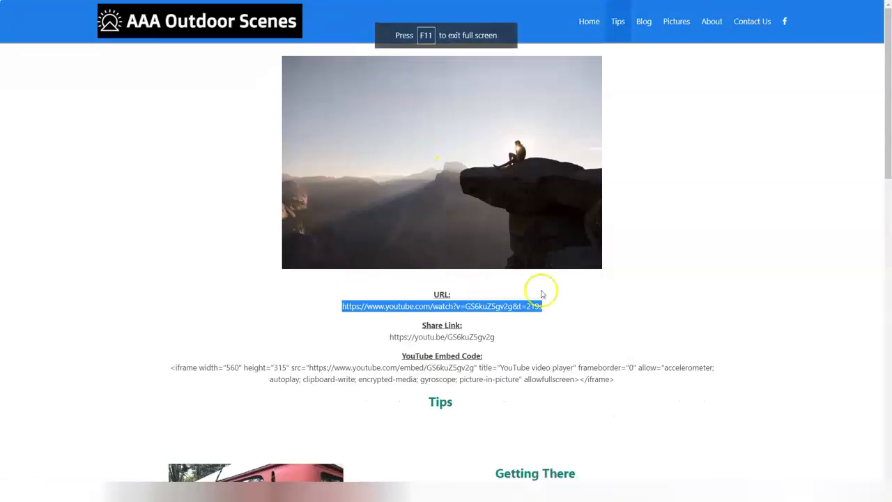
{"action": "left_click", "coordinate": [663, 315]}
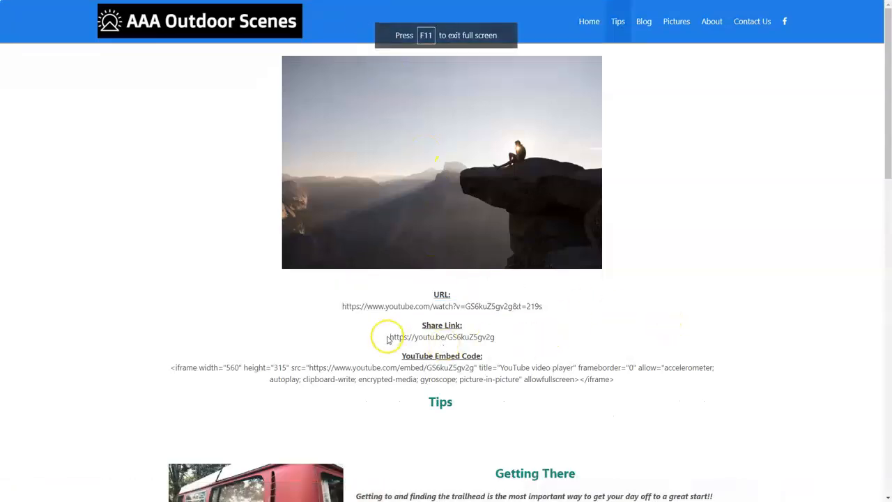
{"action": "left_click_drag", "start_coordinate": [390, 339], "coordinate": [514, 338]}
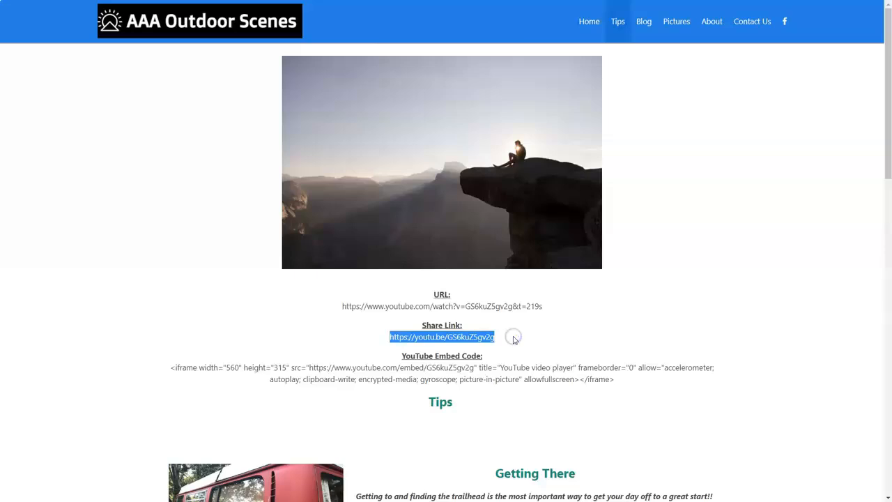
{"action": "left_click", "coordinate": [516, 334]}
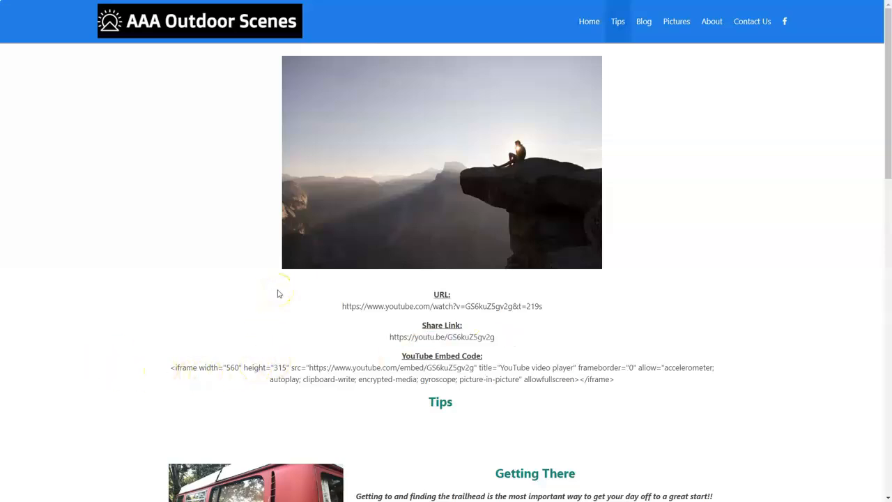
{"action": "key", "text": "ctrl+w"}
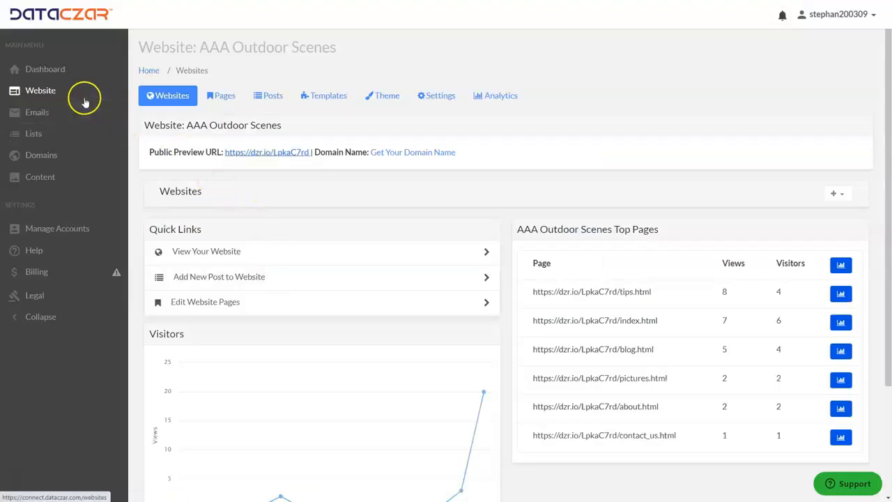
Step: Open the website's Tips page for editing and locate the YouTube link text in its content
{"action": "left_click", "coordinate": [231, 98]}
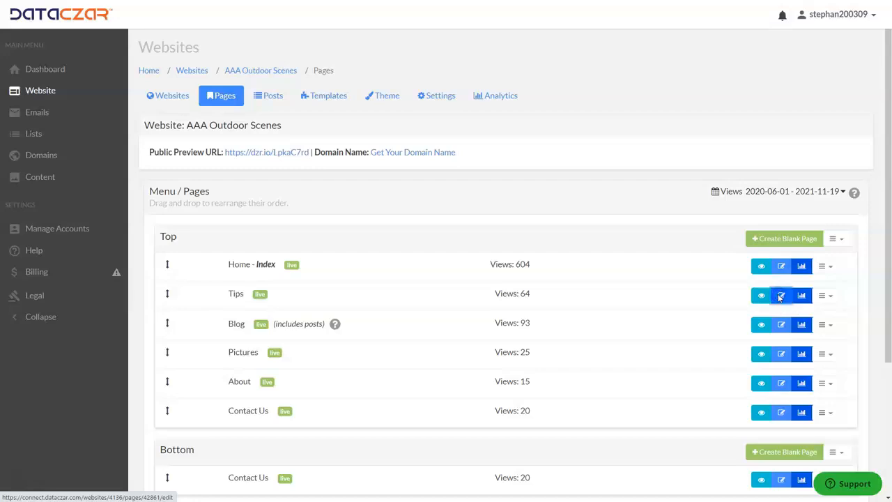
{"action": "left_click", "coordinate": [780, 297]}
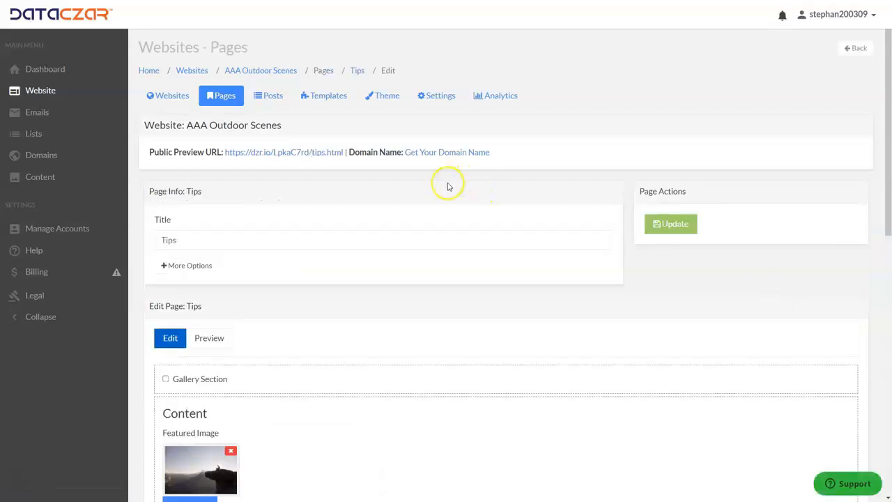
{"action": "scroll", "coordinate": [449, 186], "scroll_direction": "down", "scroll_amount": 6}
{"action": "scroll", "coordinate": [437, 195], "scroll_direction": "down", "scroll_amount": 1}
{"action": "scroll", "coordinate": [434, 208], "scroll_direction": "up", "scroll_amount": 1}
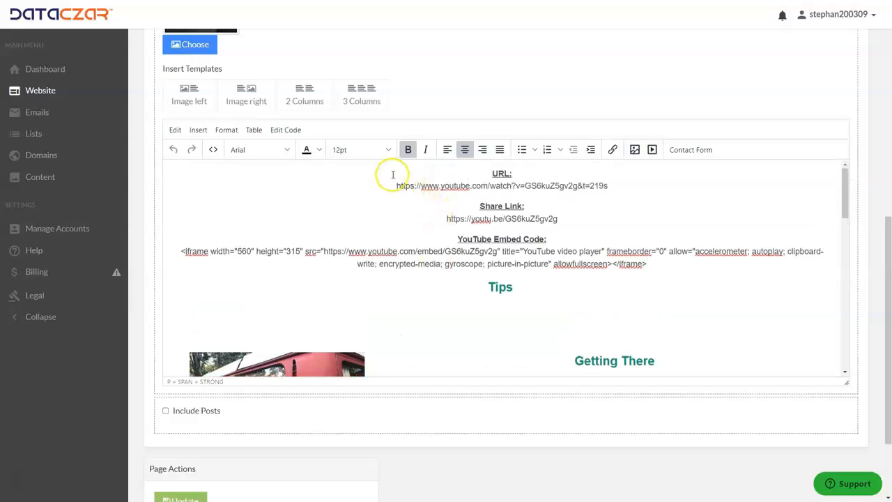
{"action": "left_click_drag", "start_coordinate": [392, 174], "coordinate": [611, 265]}
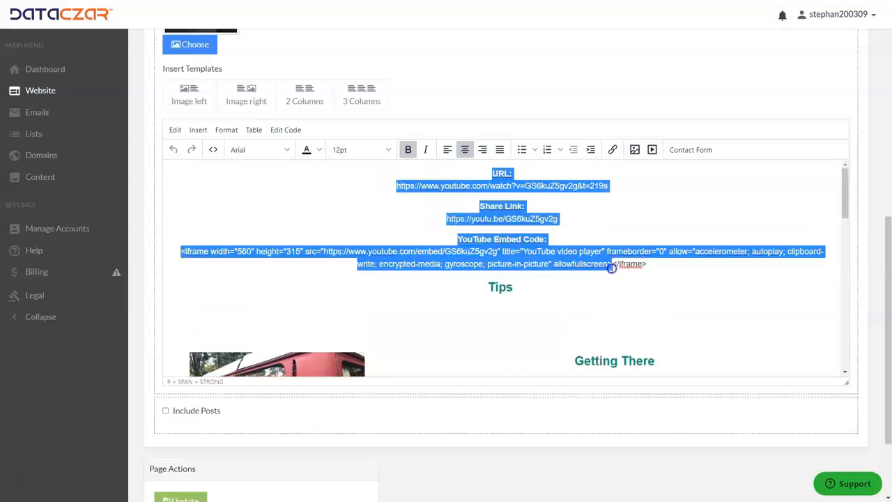
{"action": "left_click", "coordinate": [647, 210]}
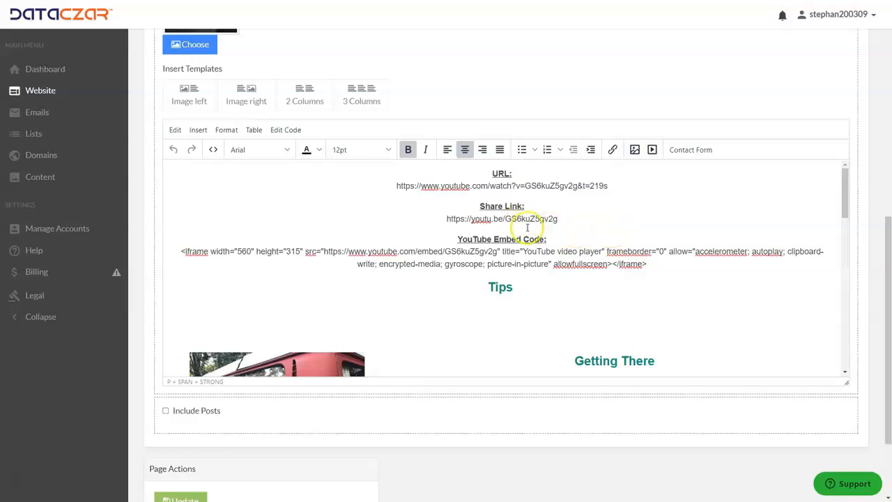
Step: Delete the URL and Share Link headings together with their YouTube addresses from the Tips page content
{"action": "left_click_drag", "start_coordinate": [616, 185], "coordinate": [378, 173]}
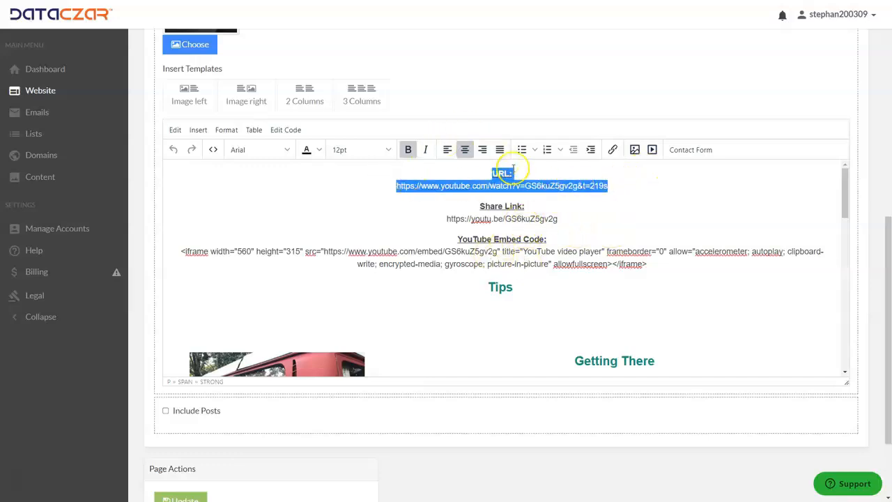
{"action": "key", "text": "BackSpace"}
{"action": "key", "text": "Delete"}
{"action": "left_click_drag", "start_coordinate": [560, 186], "coordinate": [431, 191]}
{"action": "key", "text": "ctrl+c"}
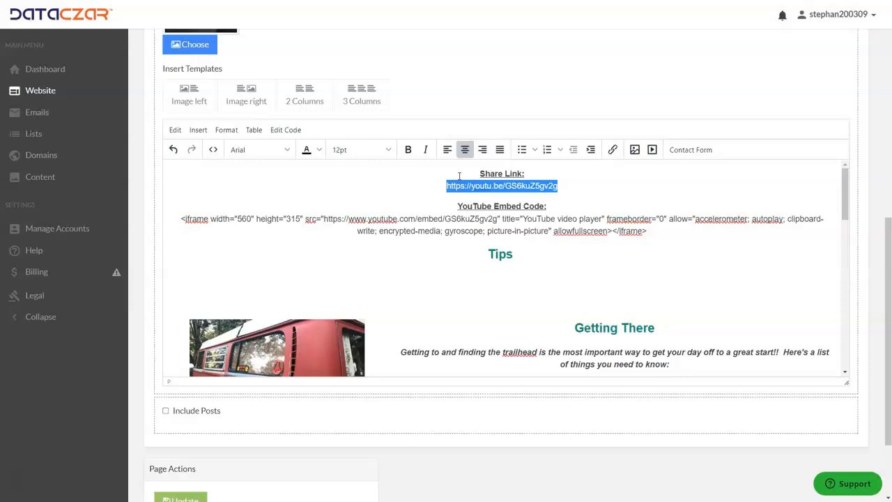
{"action": "key", "text": "BackSpace"}
{"action": "left_click_drag", "start_coordinate": [548, 186], "coordinate": [453, 174]}
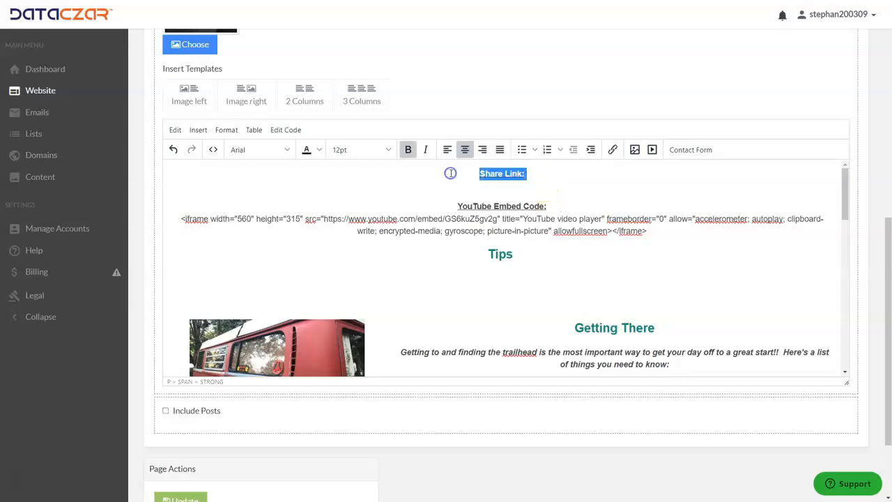
{"action": "key", "text": "BackSpace"}
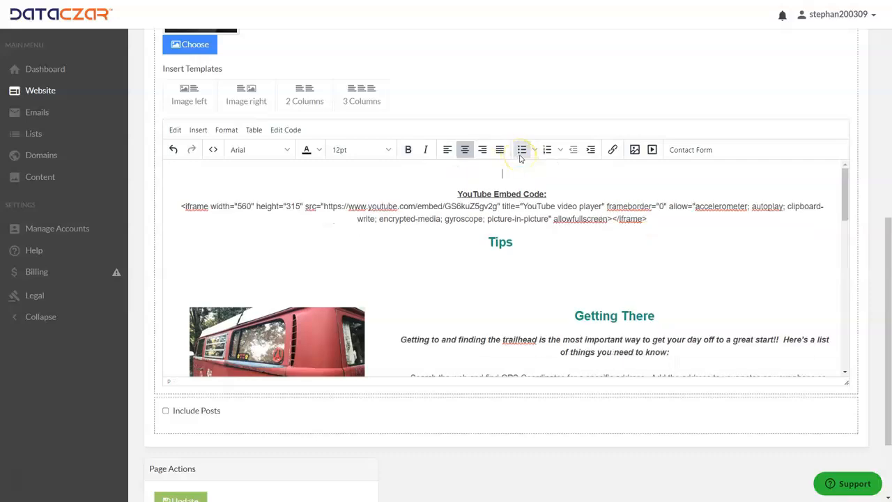
Step: Add a new line below the Tips heading and insert the YouTube video there as media, using its copied link as the source
{"action": "left_click", "coordinate": [520, 244]}
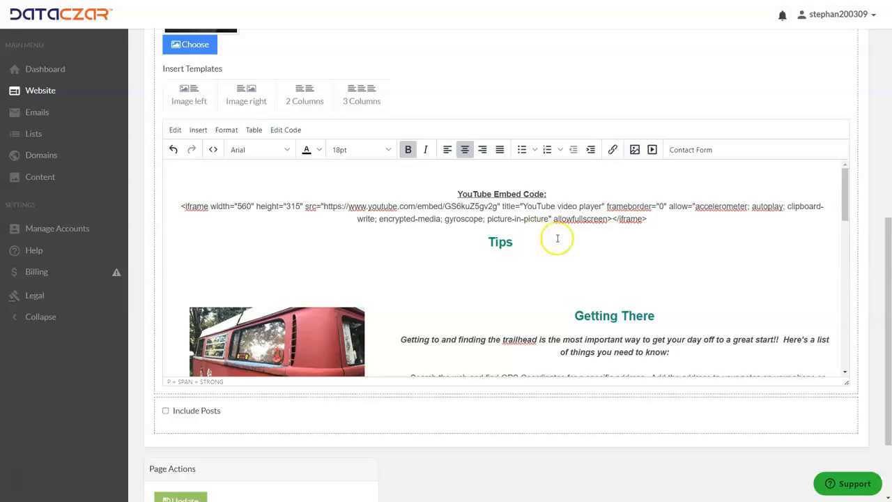
{"action": "key", "text": "Return"}
{"action": "scroll", "coordinate": [516, 259], "scroll_direction": "down", "scroll_amount": 10}
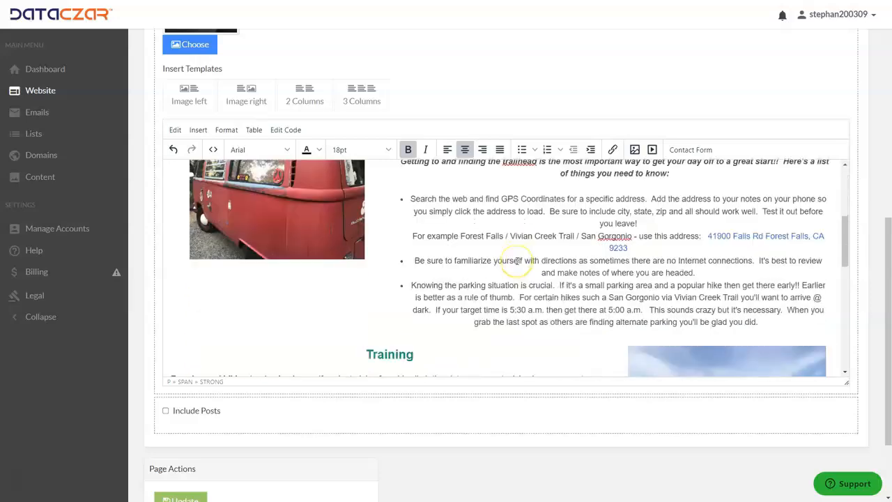
{"action": "scroll", "coordinate": [516, 260], "scroll_direction": "up", "scroll_amount": 10}
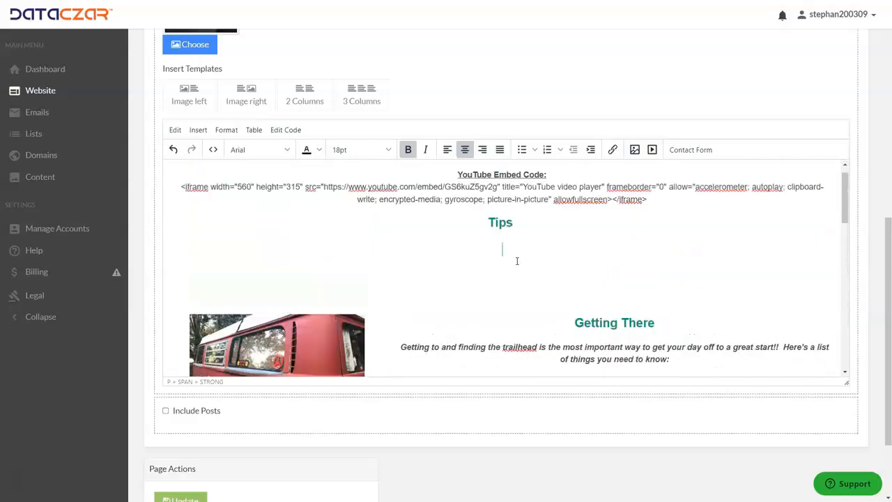
{"action": "left_click", "coordinate": [652, 150]}
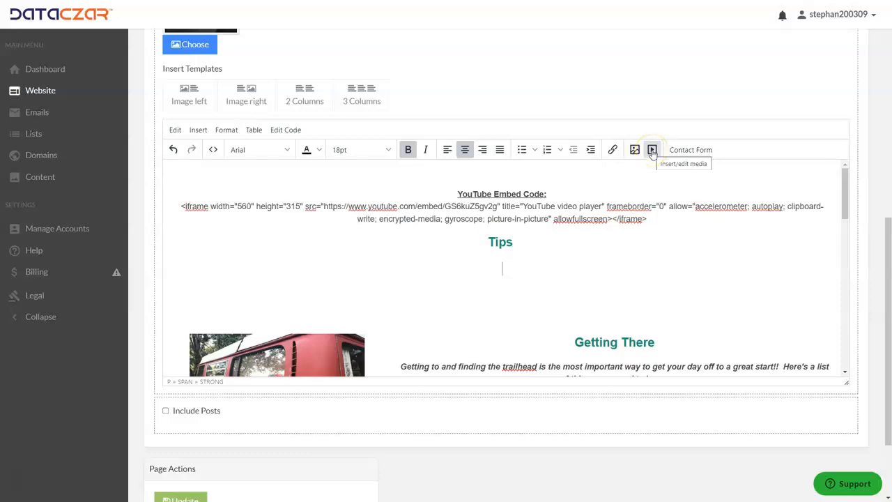
{"action": "left_click", "coordinate": [653, 151]}
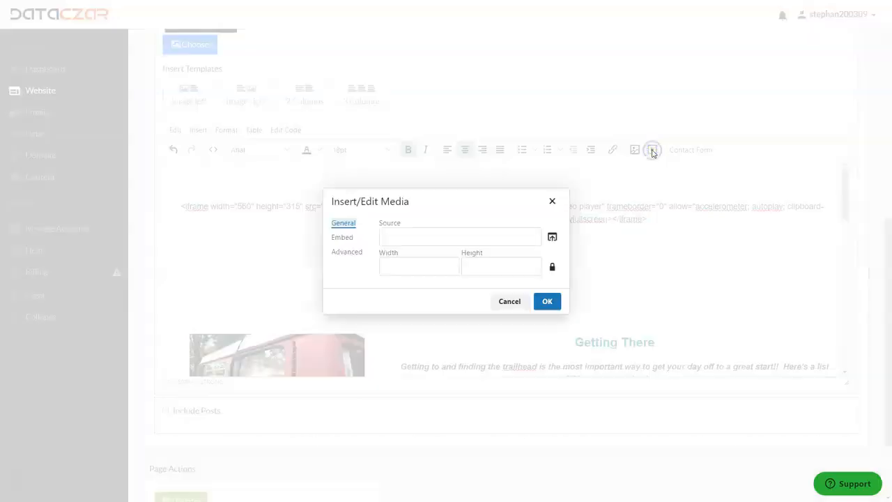
{"action": "left_click", "coordinate": [406, 236]}
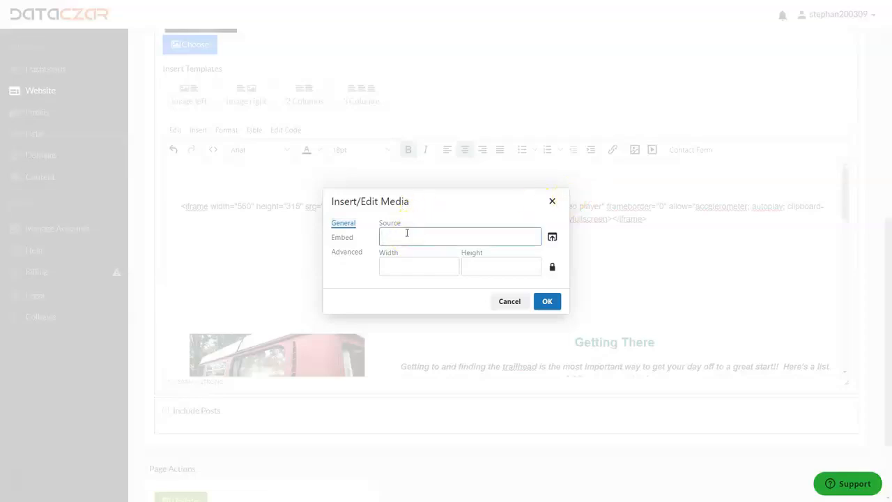
{"action": "key", "text": "ctrl+v"}
{"action": "left_click", "coordinate": [547, 301]}
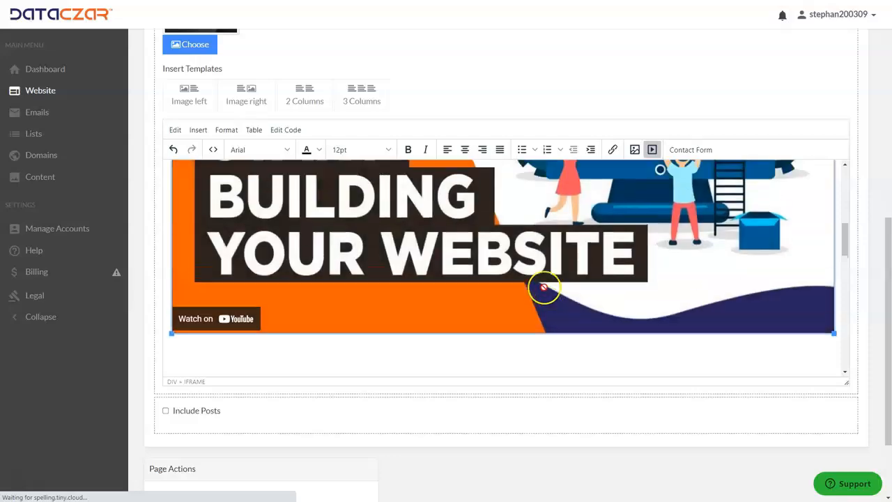
Step: Remove the empty lines between the Tips heading and the inserted video
{"action": "scroll", "coordinate": [543, 286], "scroll_direction": "up", "scroll_amount": 5}
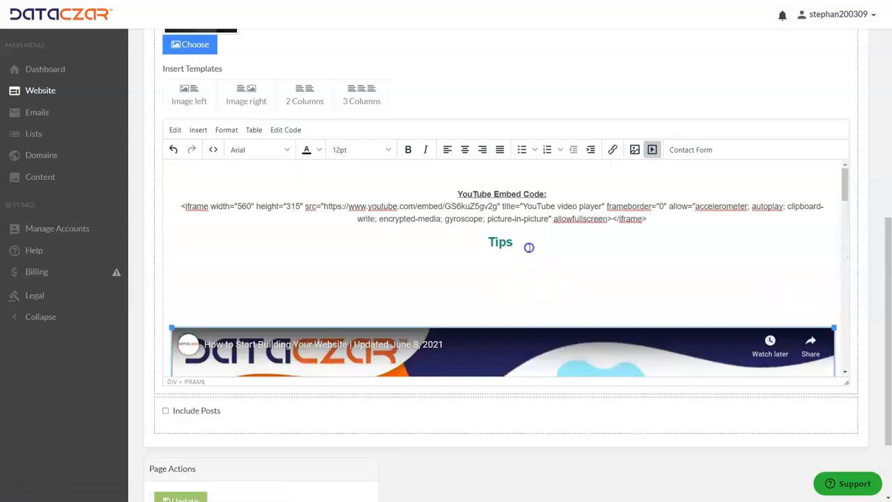
{"action": "left_click", "coordinate": [529, 246]}
{"action": "key", "text": "Delete"}
{"action": "key", "text": "Delete"}
{"action": "key", "text": "Delete"}
{"action": "key", "text": "Delete"}
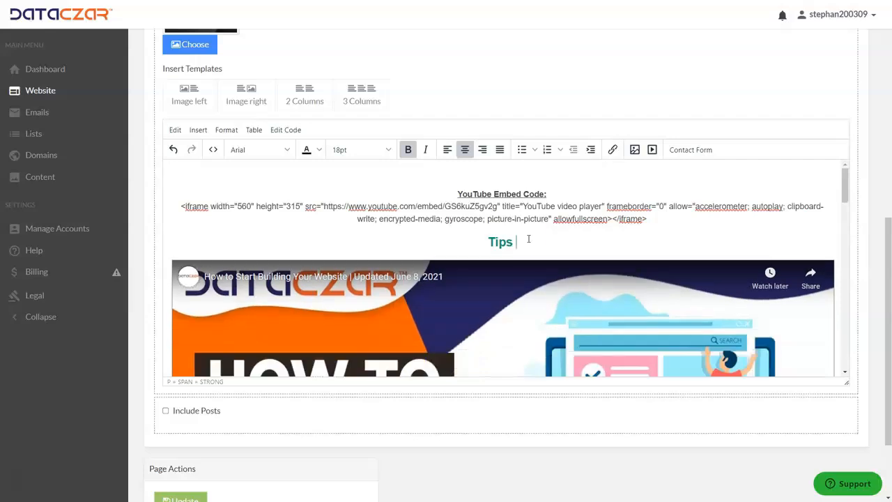
Step: Cut the iframe embed code from the content, and remove the YouTube Embed Code heading and the empty lines above Tips
{"action": "scroll", "coordinate": [526, 244], "scroll_direction": "down", "scroll_amount": 5}
{"action": "scroll", "coordinate": [520, 278], "scroll_direction": "up", "scroll_amount": 4}
{"action": "scroll", "coordinate": [520, 279], "scroll_direction": "up", "scroll_amount": 1}
{"action": "left_click_drag", "start_coordinate": [649, 218], "coordinate": [133, 213]}
{"action": "key", "text": "ctrl+c"}
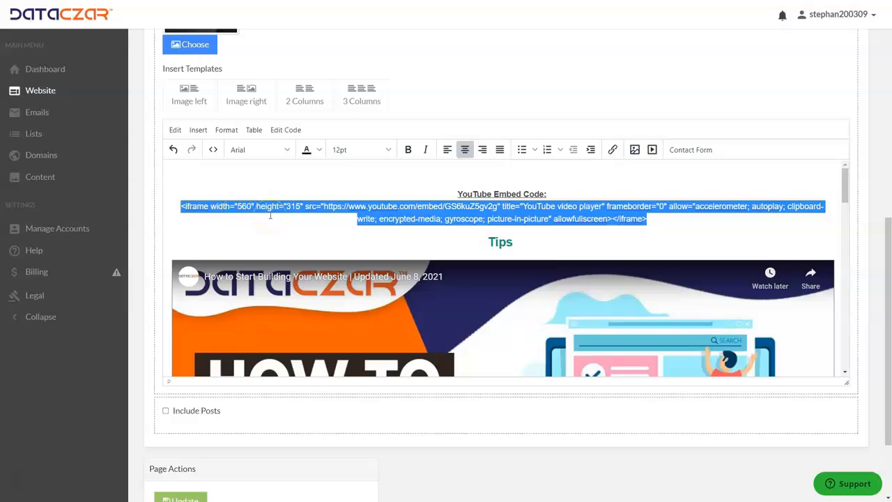
{"action": "key", "text": "Delete"}
{"action": "left_click_drag", "start_coordinate": [557, 194], "coordinate": [416, 194]}
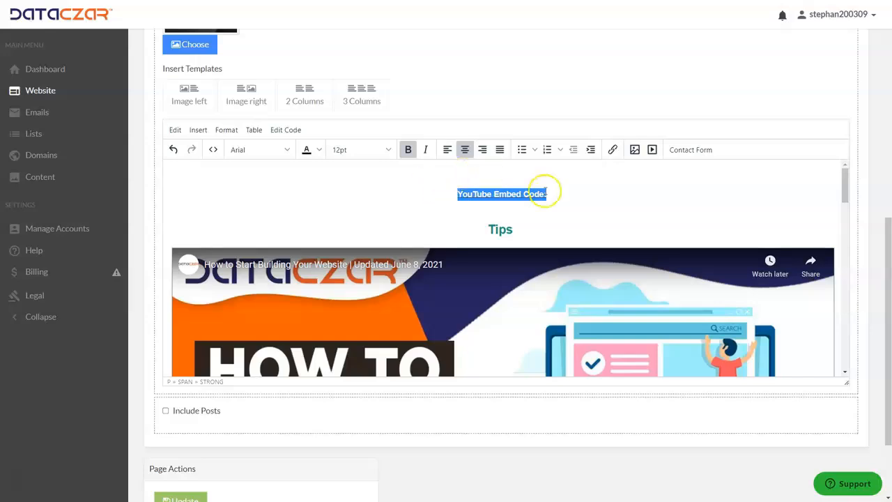
{"action": "key", "text": "Return"}
{"action": "scroll", "coordinate": [555, 203], "scroll_direction": "down", "scroll_amount": 1}
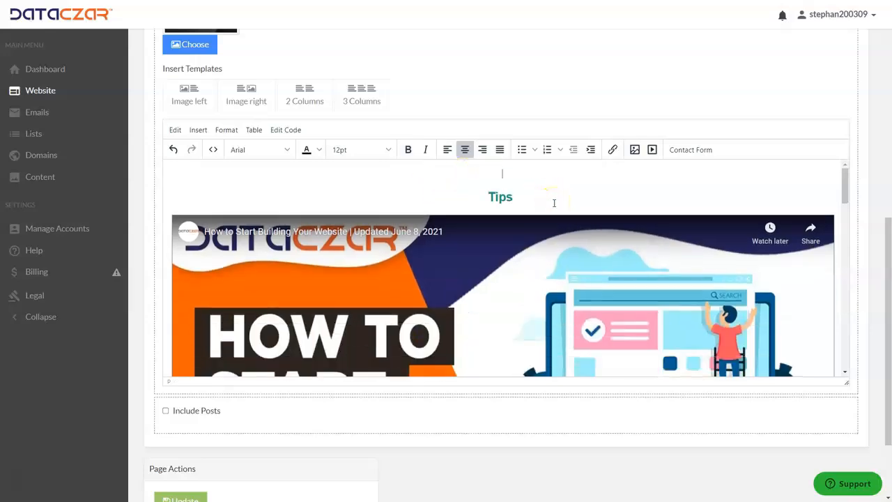
{"action": "left_click", "coordinate": [478, 194]}
{"action": "key", "text": "BackSpace"}
Step: Examine the full-width video and the spacing down to the Getting There section in the Tips page content
{"action": "left_click", "coordinate": [479, 258]}
{"action": "scroll", "coordinate": [472, 279], "scroll_direction": "down", "scroll_amount": 4}
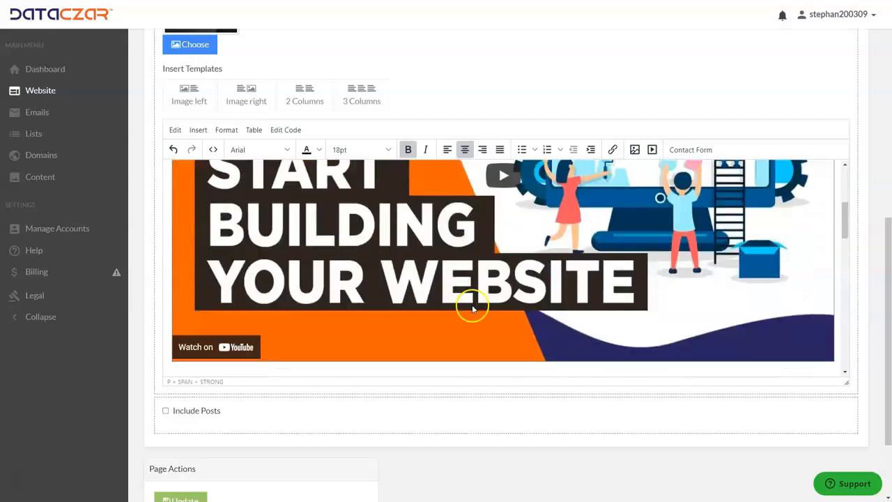
{"action": "scroll", "coordinate": [399, 292], "scroll_direction": "down", "scroll_amount": 3}
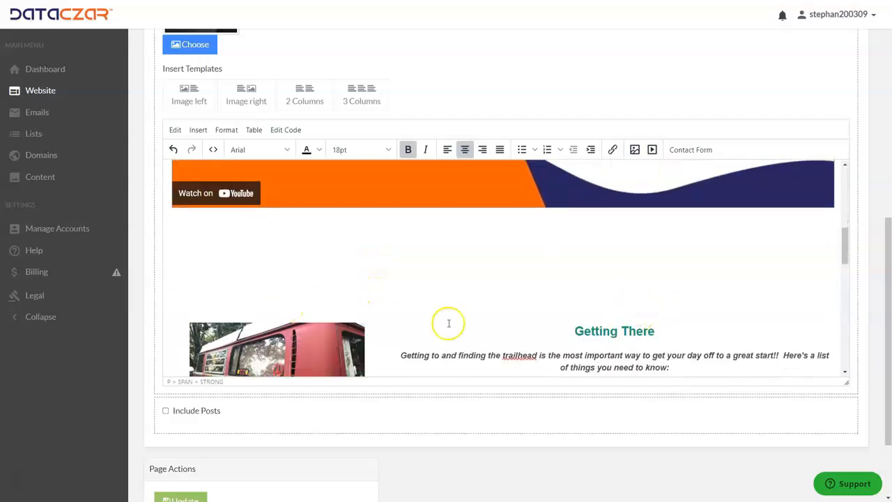
{"action": "scroll", "coordinate": [290, 333], "scroll_direction": "down", "scroll_amount": 1}
{"action": "scroll", "coordinate": [283, 332], "scroll_direction": "up", "scroll_amount": 3}
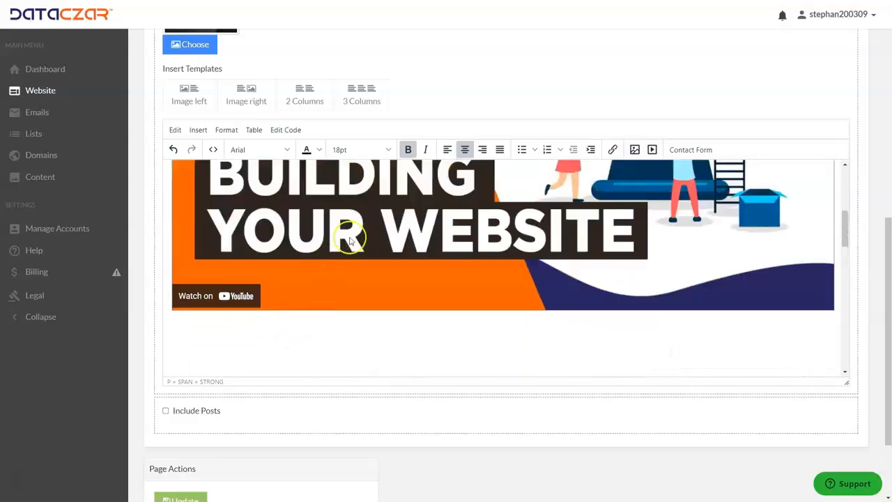
{"action": "scroll", "coordinate": [318, 333], "scroll_direction": "up", "scroll_amount": 2}
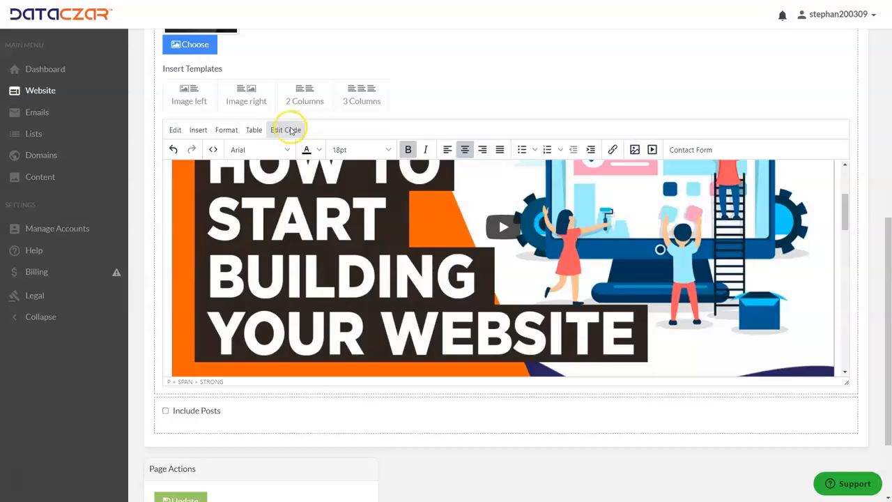
{"action": "scroll", "coordinate": [524, 102], "scroll_direction": "up", "scroll_amount": 3}
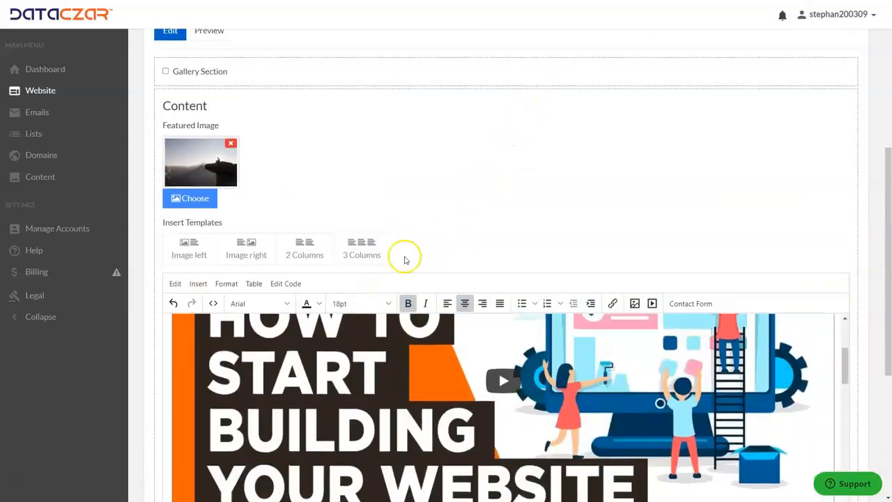
{"action": "scroll", "coordinate": [470, 135], "scroll_direction": "down", "scroll_amount": 2}
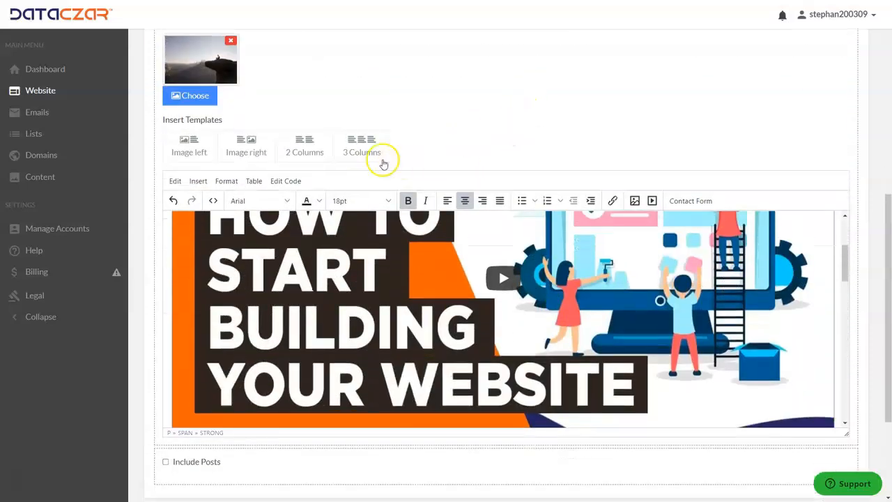
Step: Paste the iframe embed code into the page's source code on a new line 4, below the first video, and apply it
{"action": "left_click", "coordinate": [286, 182]}
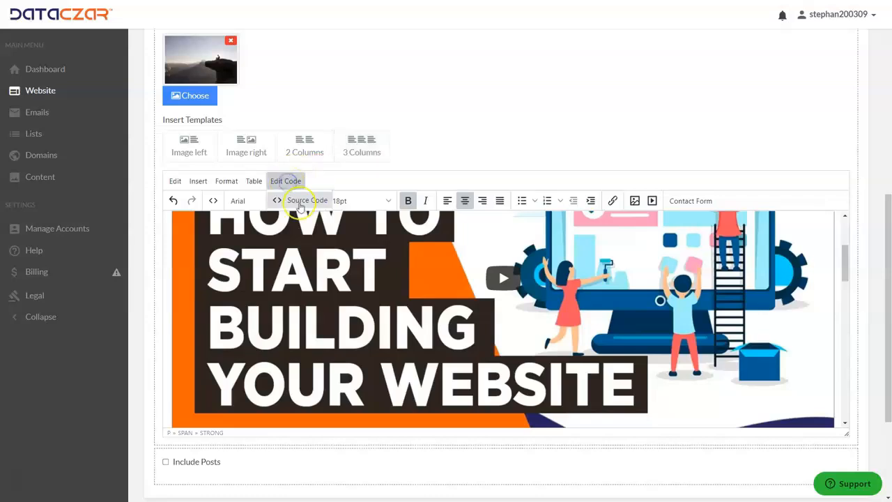
{"action": "left_click", "coordinate": [301, 207]}
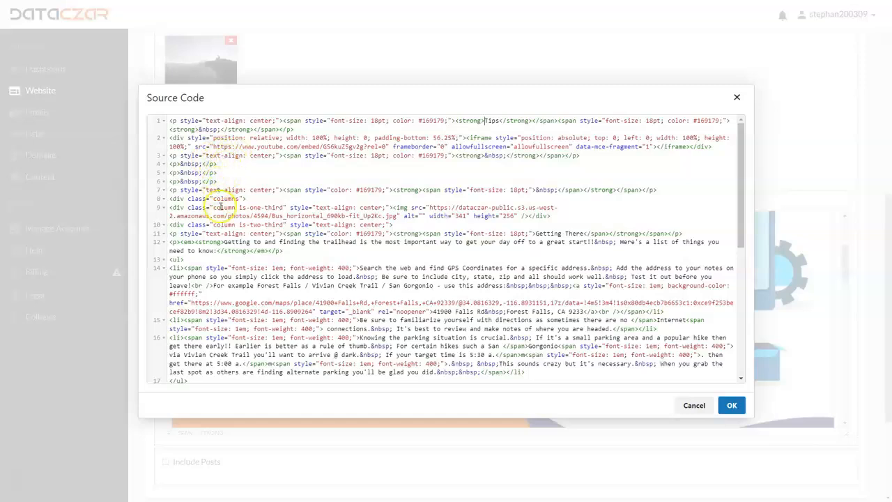
{"action": "left_click", "coordinate": [586, 157]}
{"action": "key", "text": "Return"}
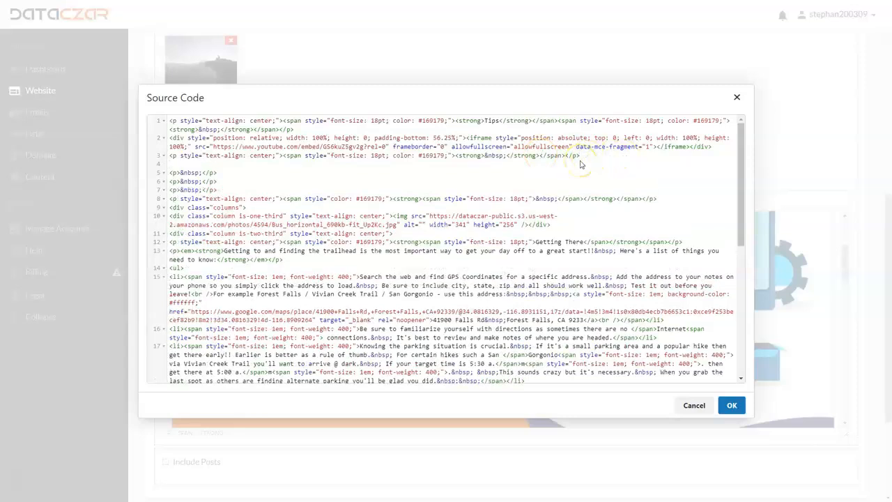
{"action": "key", "text": "ctrl+v"}
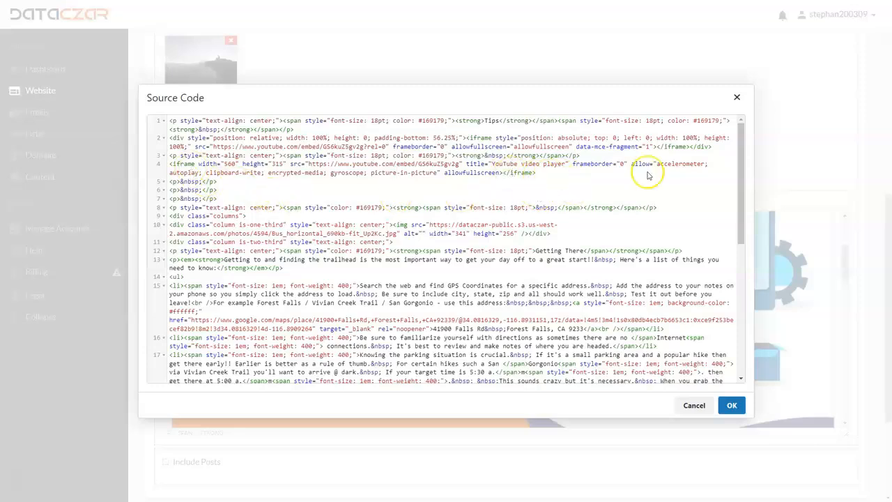
{"action": "left_click", "coordinate": [732, 407]}
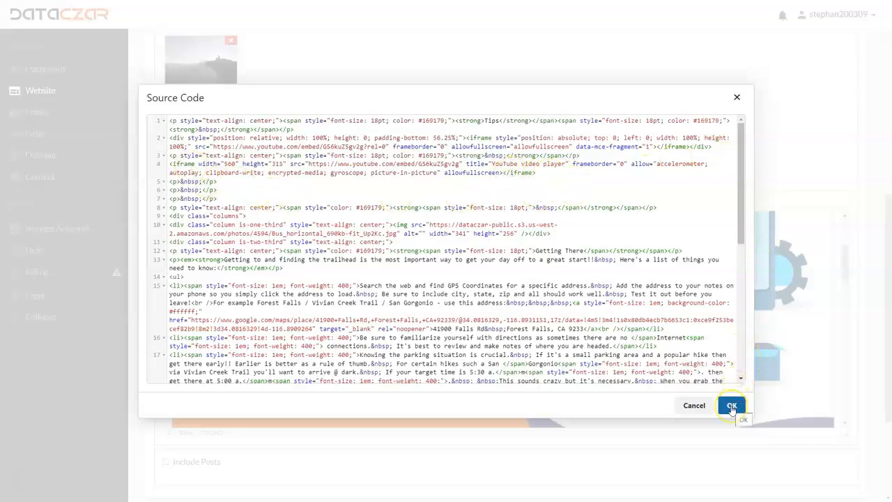
{"action": "left_click", "coordinate": [731, 409]}
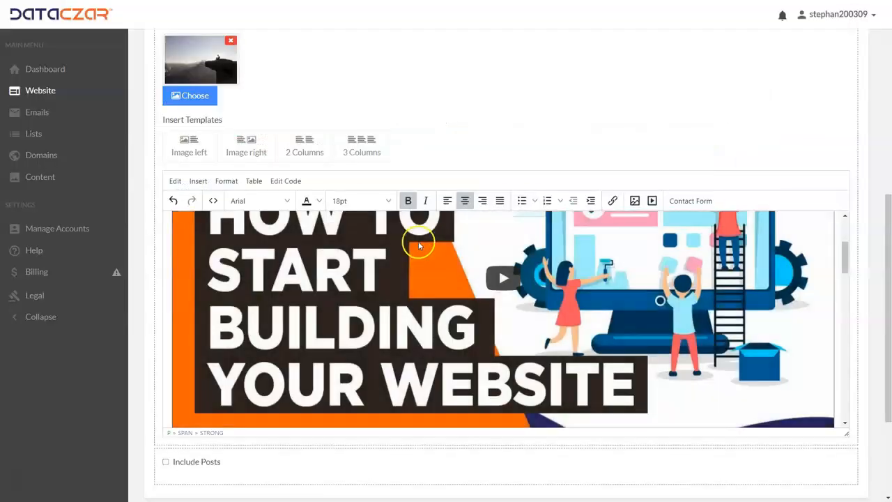
Step: Examine the size and placement of the video added through the embed code
{"action": "scroll", "coordinate": [414, 151], "scroll_direction": "down", "scroll_amount": 1}
{"action": "scroll", "coordinate": [414, 150], "scroll_direction": "down", "scroll_amount": 7}
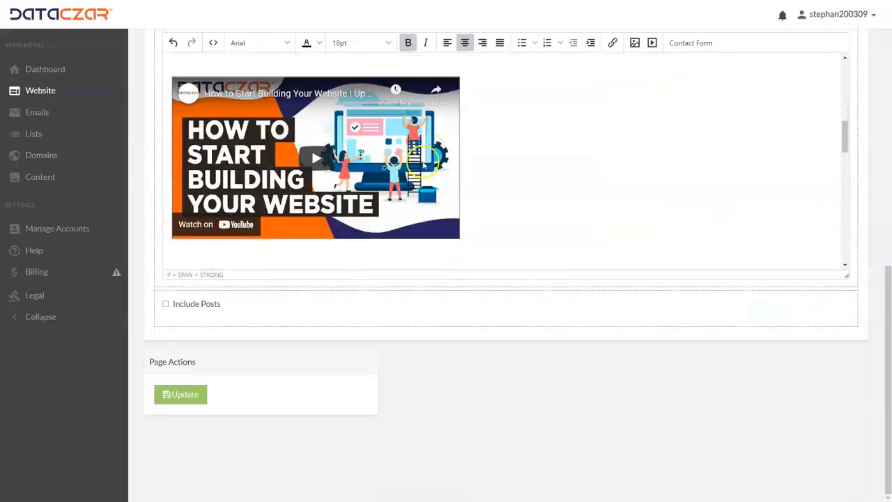
{"action": "scroll", "coordinate": [349, 162], "scroll_direction": "down", "scroll_amount": 1}
{"action": "scroll", "coordinate": [353, 189], "scroll_direction": "down", "scroll_amount": 1}
{"action": "scroll", "coordinate": [353, 189], "scroll_direction": "up", "scroll_amount": 2}
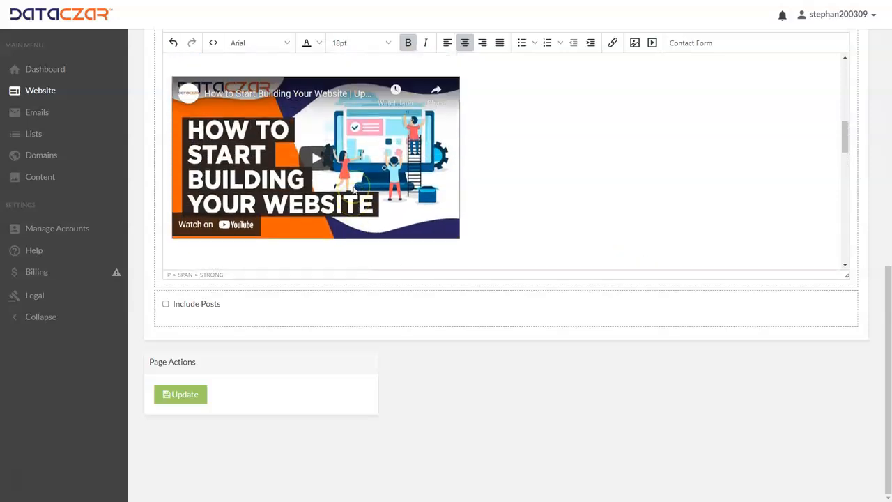
{"action": "scroll", "coordinate": [353, 190], "scroll_direction": "down", "scroll_amount": 1}
Step: Insert a 2 Columns template on the empty line below the smaller embedded video
{"action": "left_click", "coordinate": [218, 207]}
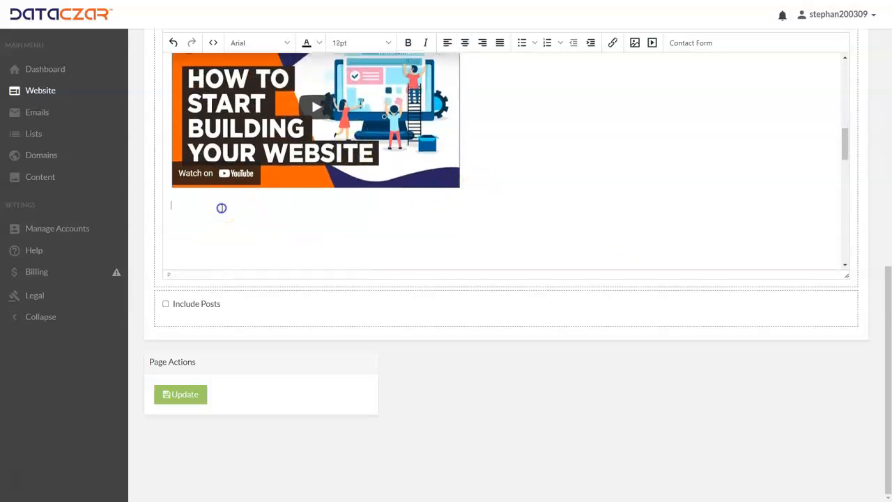
{"action": "scroll", "coordinate": [520, 132], "scroll_direction": "up", "scroll_amount": 5}
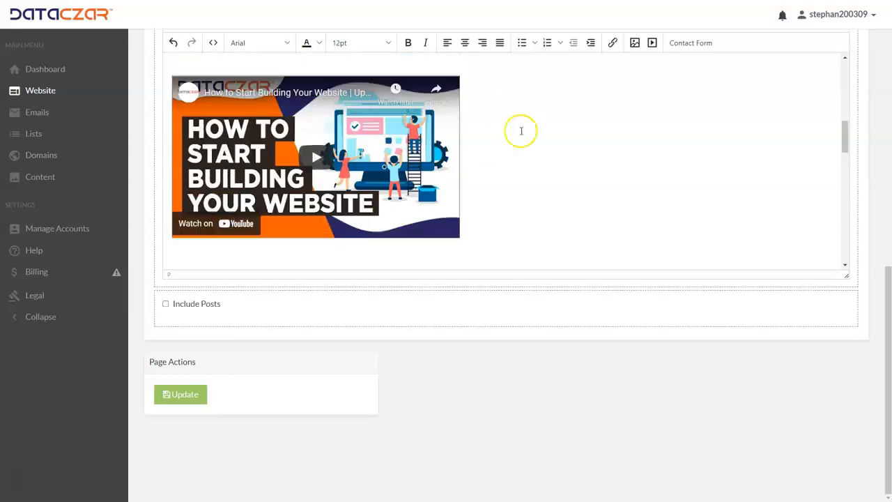
{"action": "scroll", "coordinate": [632, 456], "scroll_direction": "up", "scroll_amount": 3}
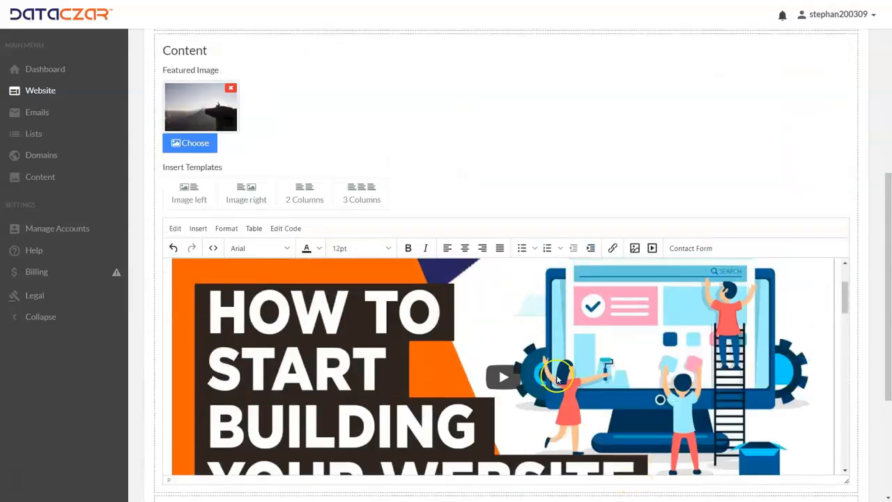
{"action": "scroll", "coordinate": [520, 325], "scroll_direction": "down", "scroll_amount": 5}
{"action": "scroll", "coordinate": [788, 367], "scroll_direction": "down", "scroll_amount": 1}
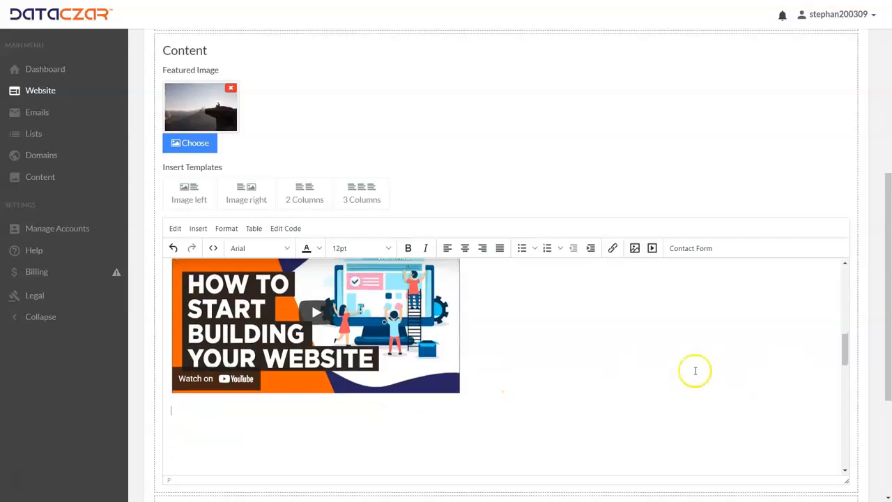
{"action": "scroll", "coordinate": [695, 369], "scroll_direction": "up", "scroll_amount": 5}
{"action": "scroll", "coordinate": [628, 317], "scroll_direction": "up", "scroll_amount": 3}
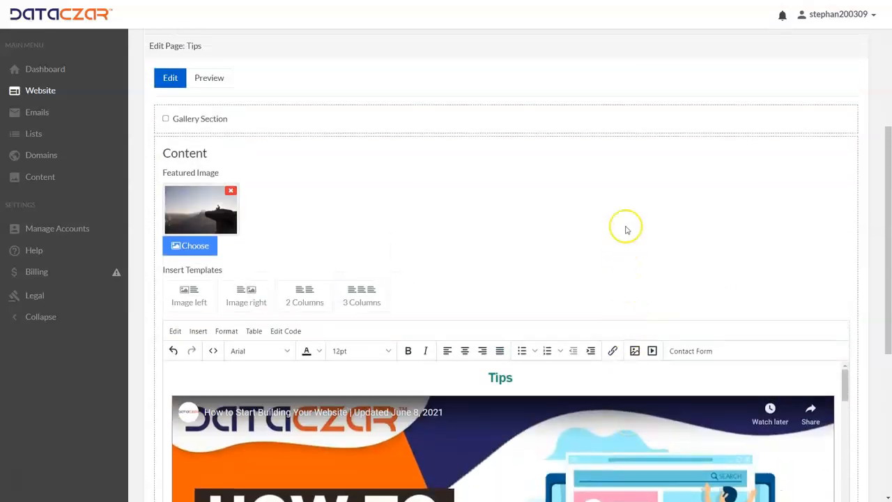
{"action": "scroll", "coordinate": [607, 227], "scroll_direction": "down", "scroll_amount": 4}
{"action": "left_click", "coordinate": [304, 143]}
{"action": "left_click", "coordinate": [303, 145]}
{"action": "scroll", "coordinate": [375, 224], "scroll_direction": "down", "scroll_amount": 2}
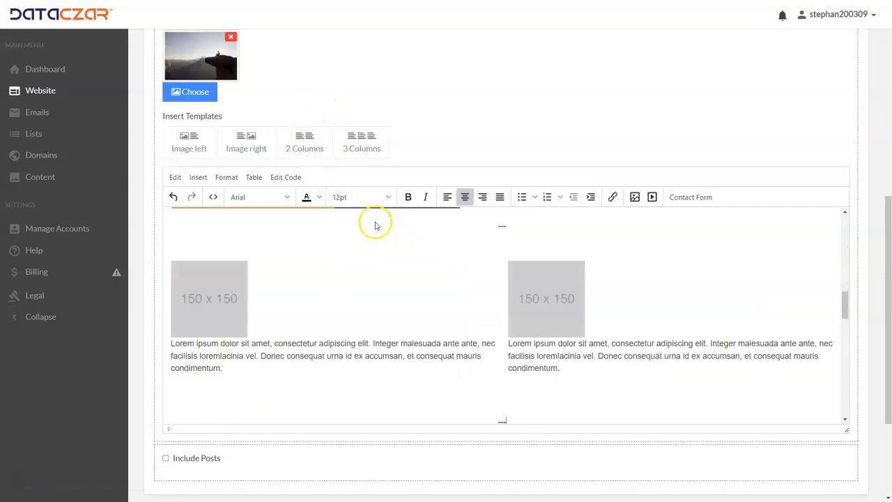
Step: Delete the 150 x 150 placeholder image from both columns of the inserted template
{"action": "scroll", "coordinate": [375, 221], "scroll_direction": "up", "scroll_amount": 1}
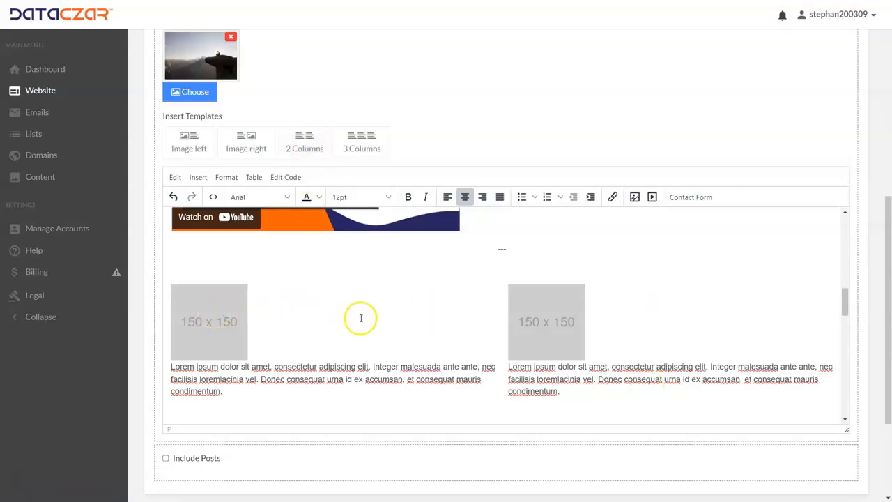
{"action": "left_click", "coordinate": [502, 249]}
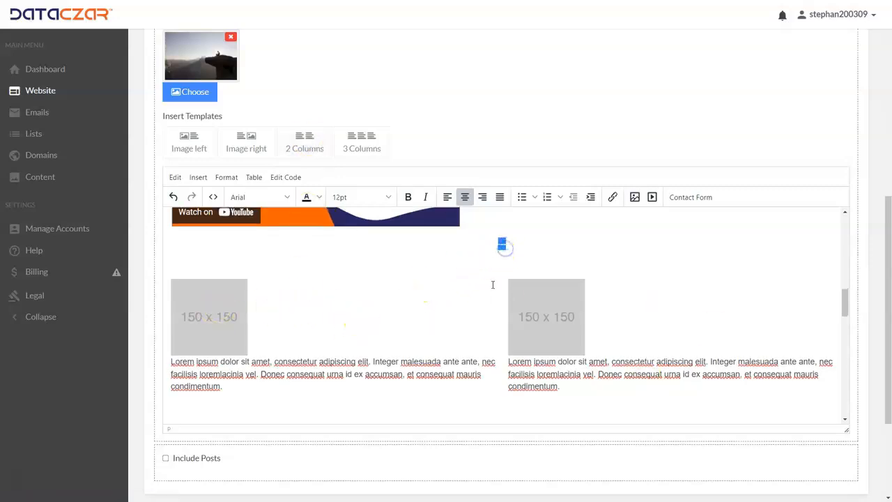
{"action": "scroll", "coordinate": [493, 284], "scroll_direction": "down", "scroll_amount": 2}
{"action": "left_click_drag", "start_coordinate": [521, 340], "coordinate": [488, 342]}
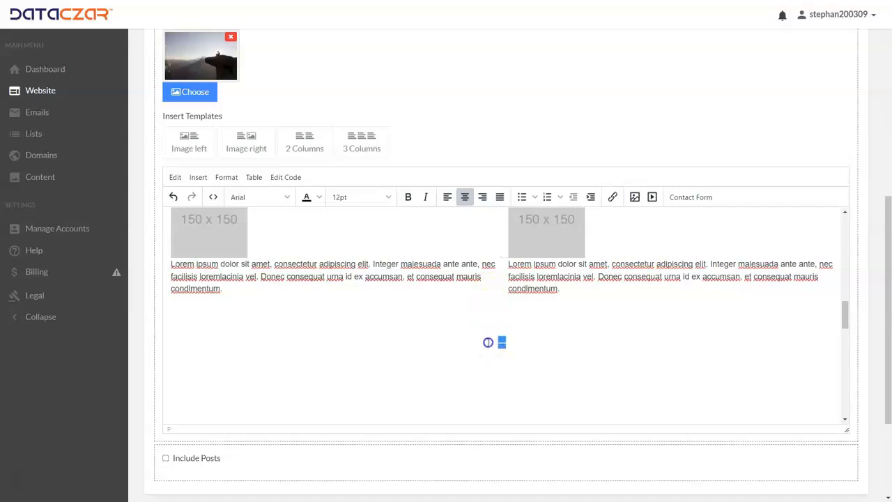
{"action": "scroll", "coordinate": [474, 303], "scroll_direction": "up", "scroll_amount": 2}
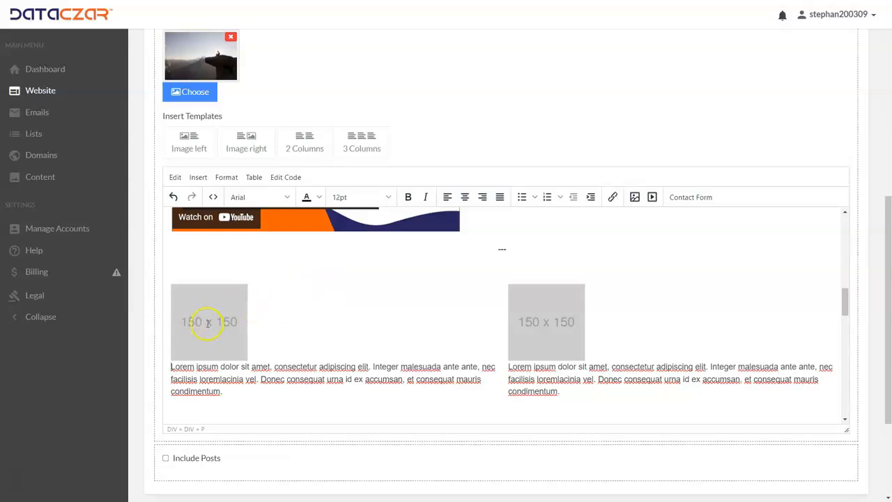
{"action": "left_click", "coordinate": [207, 323]}
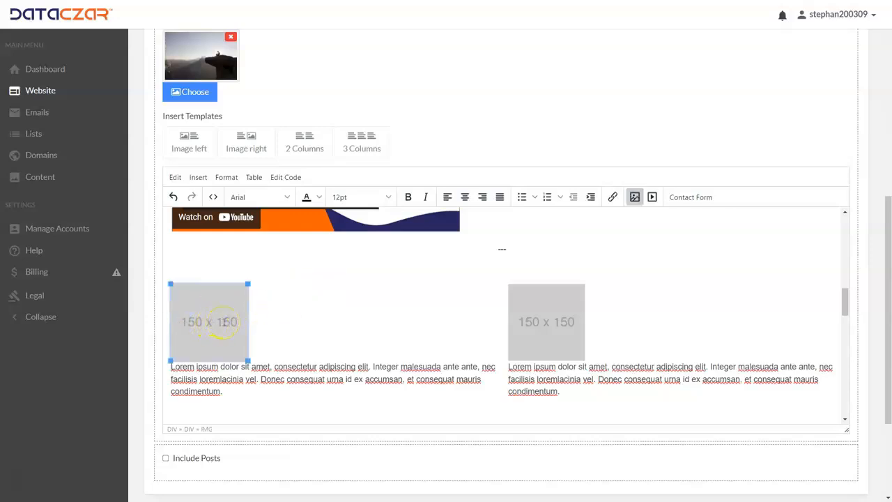
{"action": "key", "text": "Delete"}
{"action": "left_click", "coordinate": [578, 329]}
{"action": "key", "text": "Delete"}
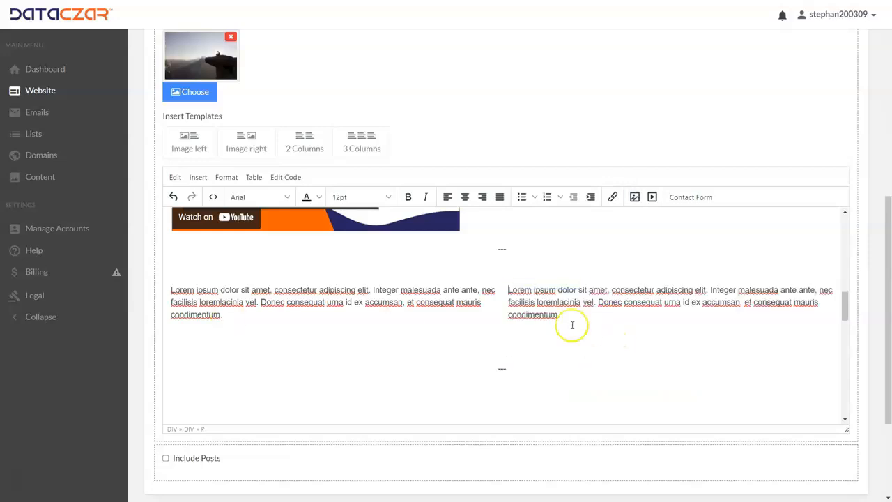
Step: Paste the iframe embed code into the source code on a new line 10, below the first column's paragraph, and apply it
{"action": "left_click", "coordinate": [229, 317]}
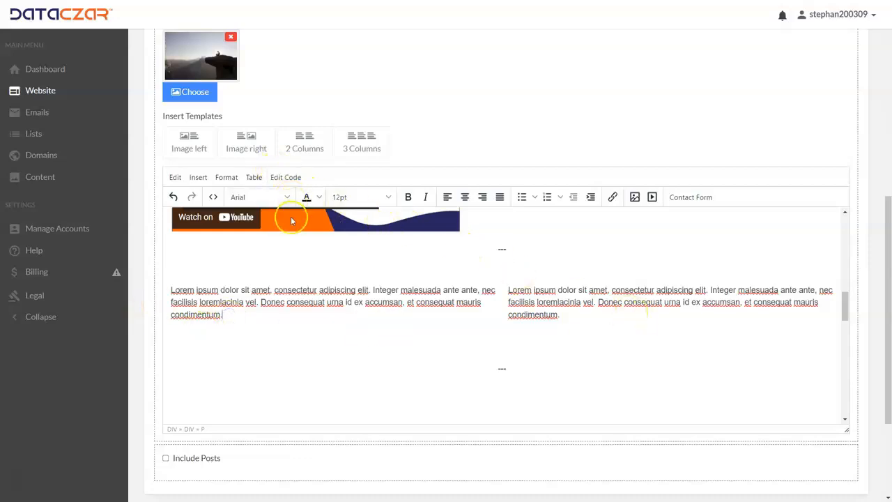
{"action": "left_click", "coordinate": [279, 177]}
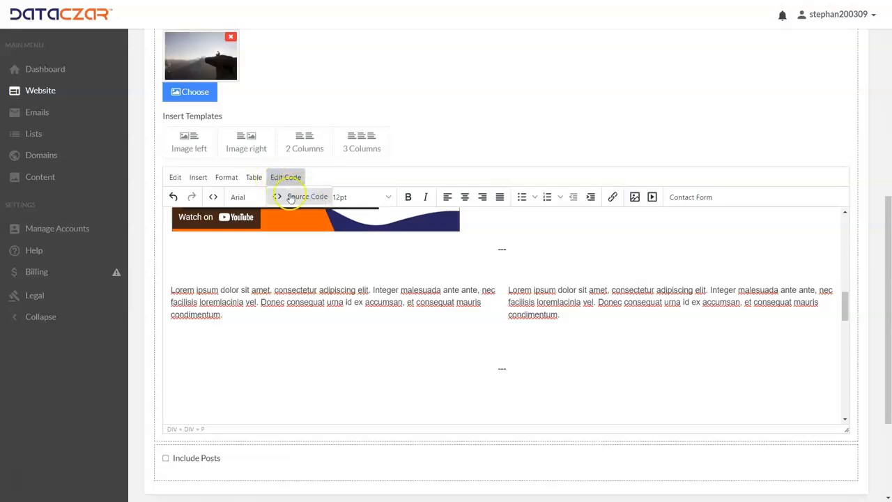
{"action": "left_click", "coordinate": [291, 197]}
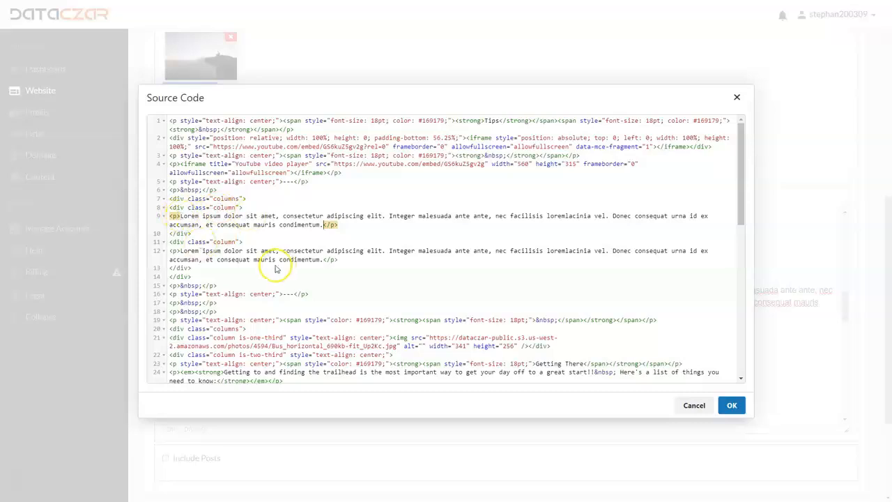
{"action": "left_click", "coordinate": [342, 225]}
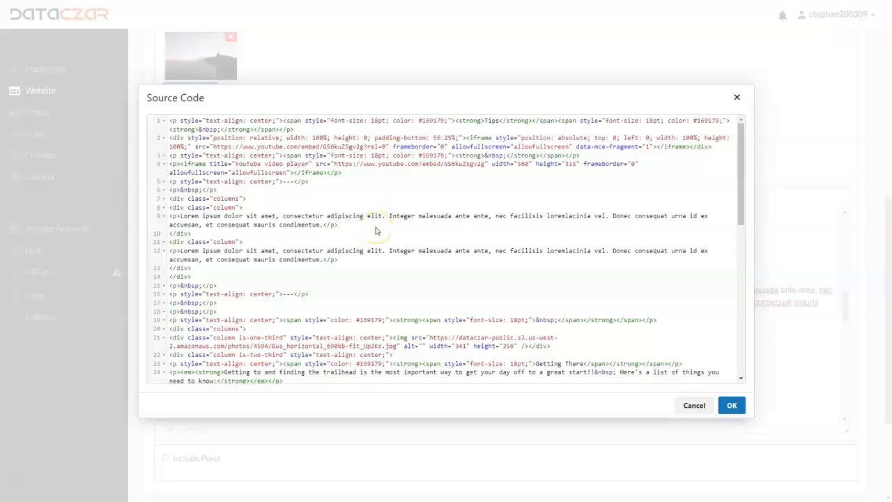
{"action": "key", "text": "Return"}
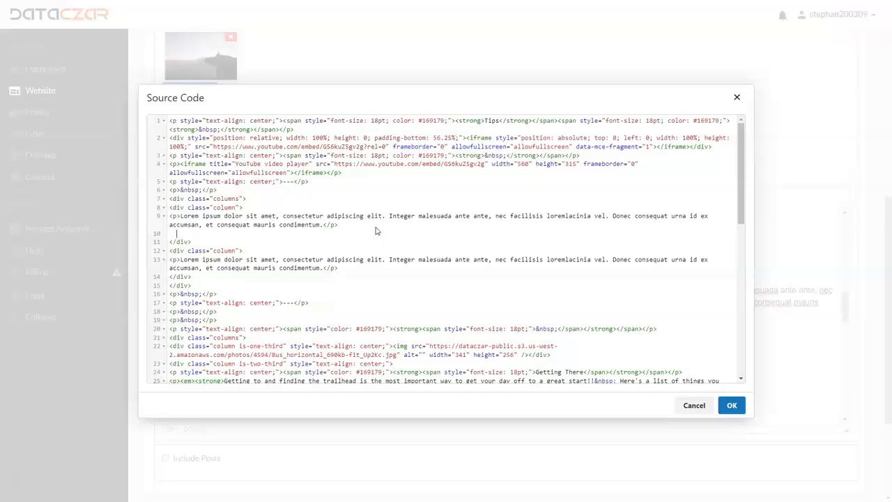
{"action": "type", "text": "<iframe width=\"560\" height=\"315\" src=\"https://www.youtube.com/embed/GS6kuZ5gv2g\" title=\"YouTube video player\" frameborder=\"0\" allow=\"accelerometer; autoplay; clipboard-write; encrypted-media; gyroscope; picture-in-picture\" allowfullscreen></iframe>"}
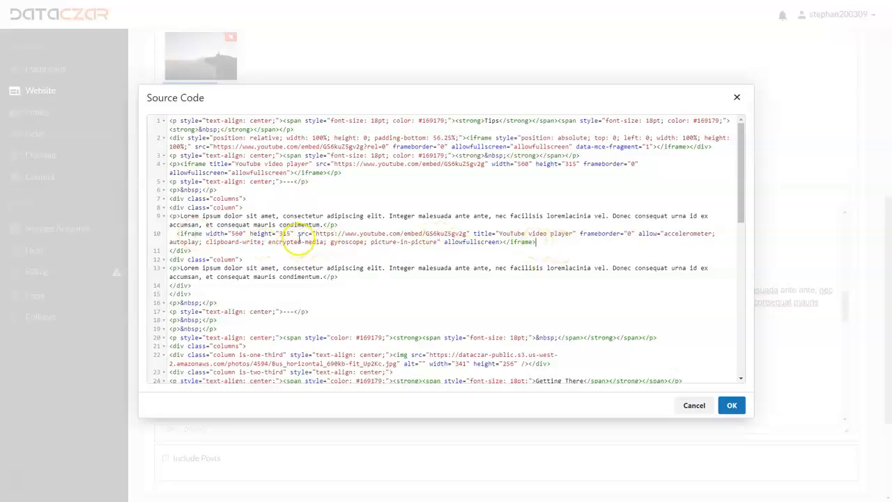
{"action": "left_click", "coordinate": [733, 406]}
Step: Delete the Lorem ipsum text above the video in the first column and the empty line it leaves
{"action": "scroll", "coordinate": [478, 302], "scroll_direction": "down", "scroll_amount": 2}
{"action": "scroll", "coordinate": [456, 299], "scroll_direction": "up", "scroll_amount": 2}
{"action": "left_click", "coordinate": [234, 316]}
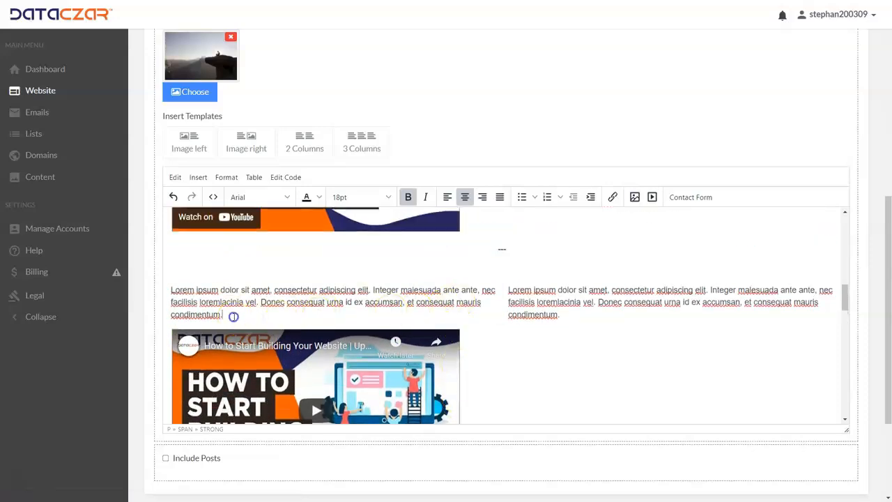
{"action": "left_click_drag", "start_coordinate": [233, 316], "coordinate": [163, 291]}
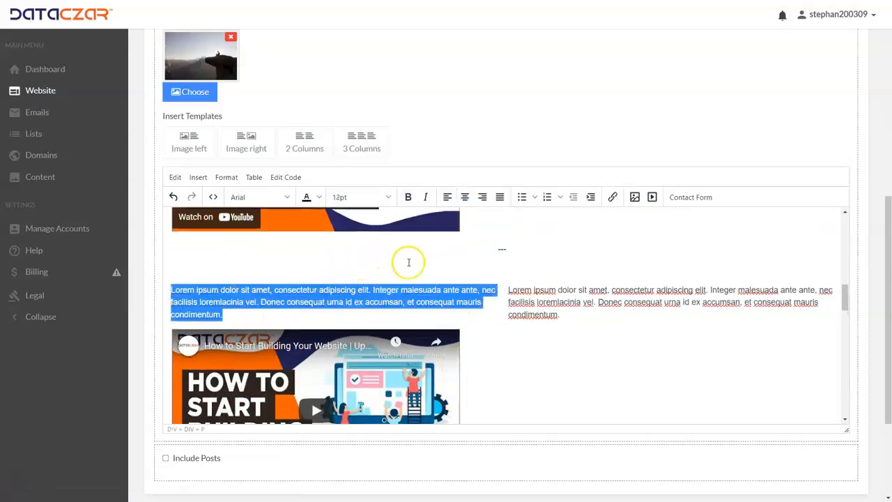
{"action": "key", "text": "BackSpace"}
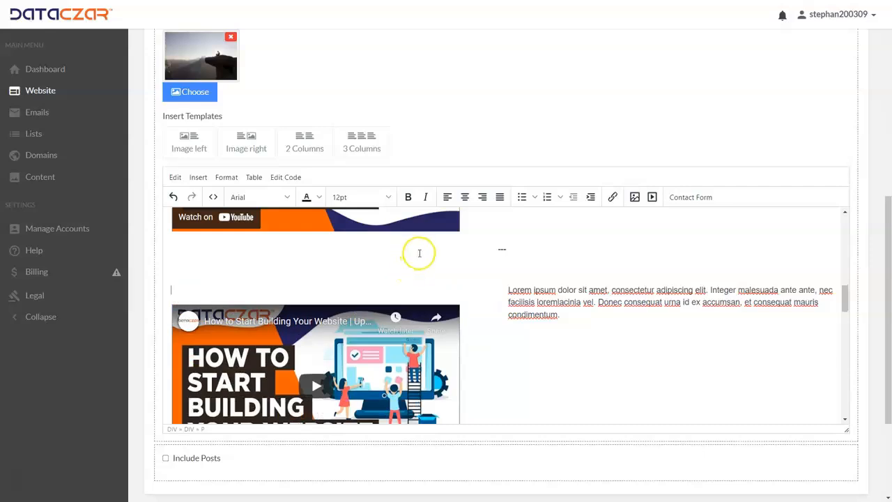
{"action": "key", "text": "BackSpace"}
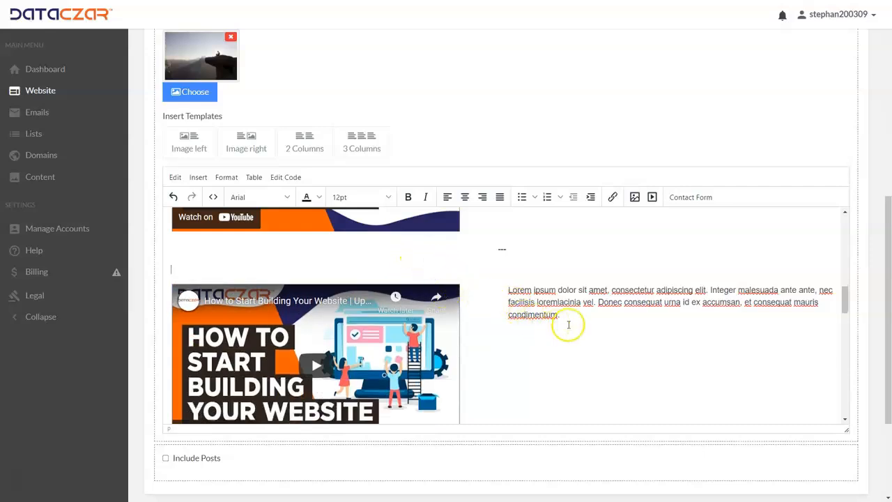
Step: Replace the second column's text with "How to get started building your website is really a terrific video for when you are working on your Dataczar website."
{"action": "left_click_drag", "start_coordinate": [572, 319], "coordinate": [510, 295]}
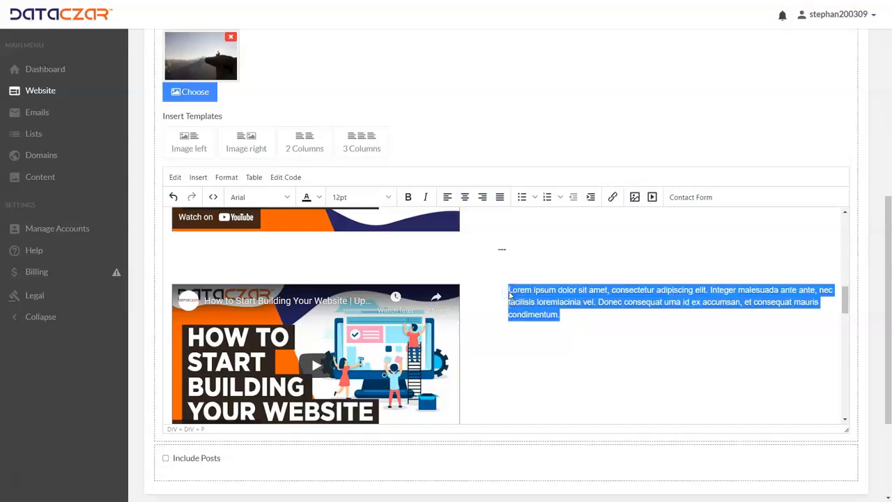
{"action": "type", "text": "Ho"}
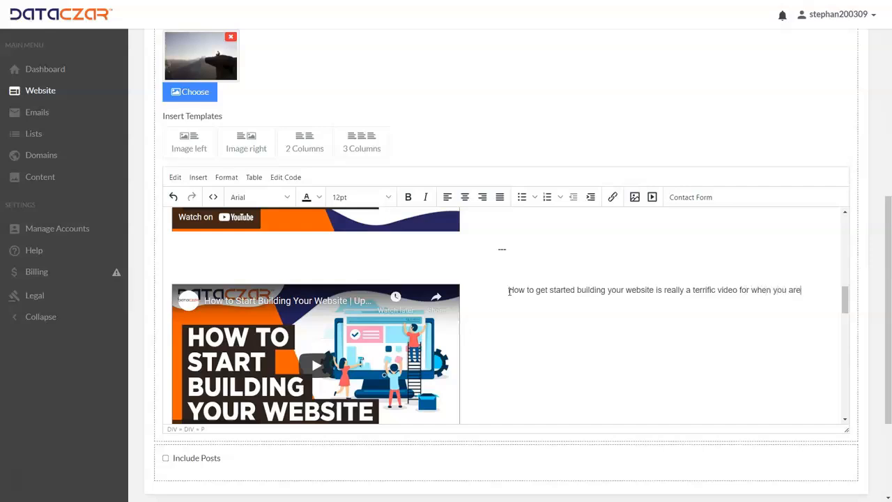
{"action": "type", "text": "on your Dataczar website."}
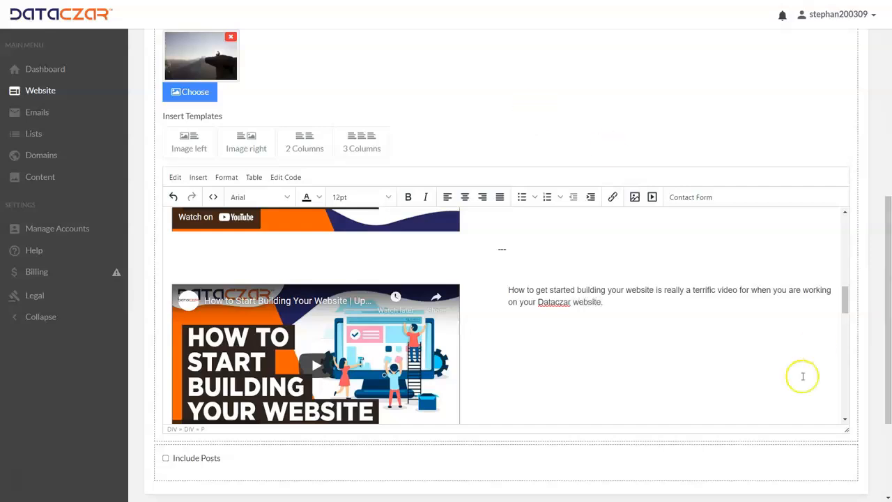
Step: Left-align the "---" separator line above the two-column block and delete it
{"action": "left_click_drag", "start_coordinate": [506, 249], "coordinate": [486, 250]}
{"action": "scroll", "coordinate": [487, 252], "scroll_direction": "down", "scroll_amount": 3}
{"action": "scroll", "coordinate": [492, 278], "scroll_direction": "up", "scroll_amount": 3}
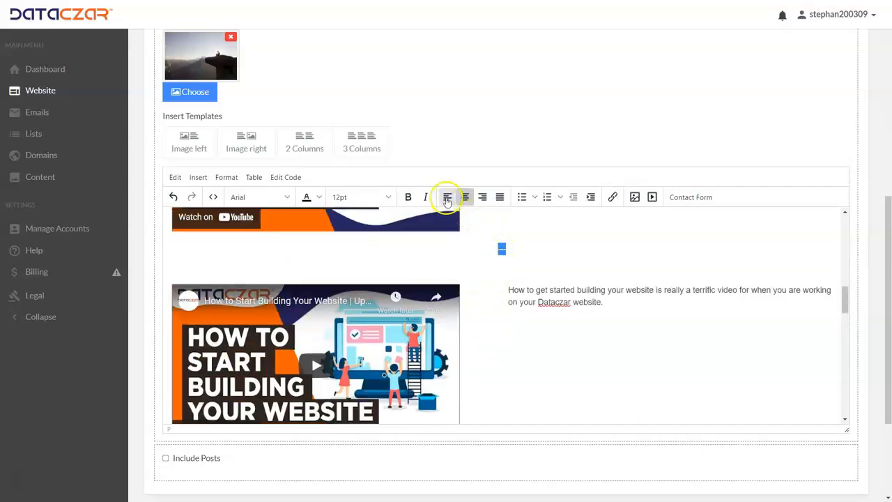
{"action": "left_click", "coordinate": [447, 198]}
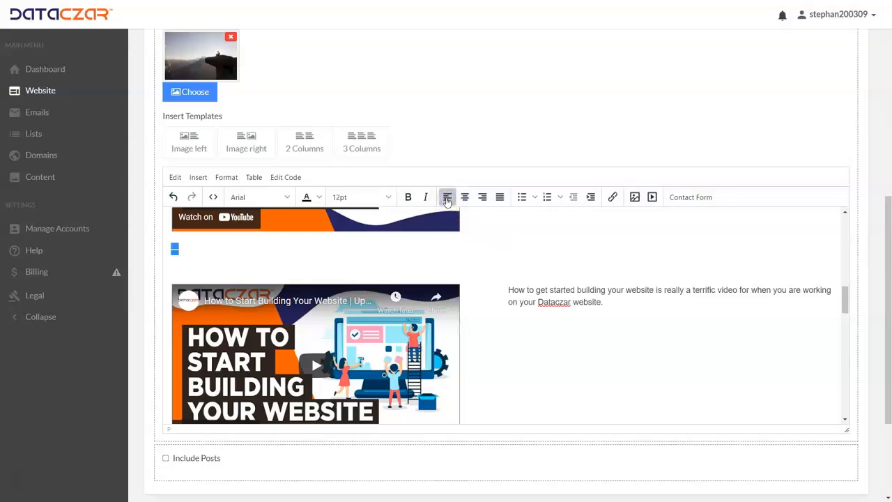
{"action": "key", "text": "Delete"}
{"action": "key", "text": "Delete"}
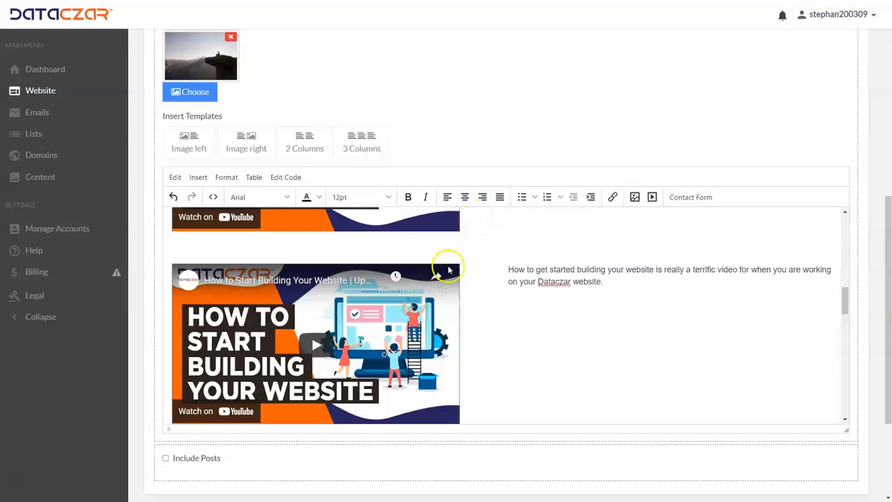
Step: Left-align and delete the "---" separator below the two-column block, and remove the extra blank lines before Getting There
{"action": "scroll", "coordinate": [470, 299], "scroll_direction": "down", "scroll_amount": 3}
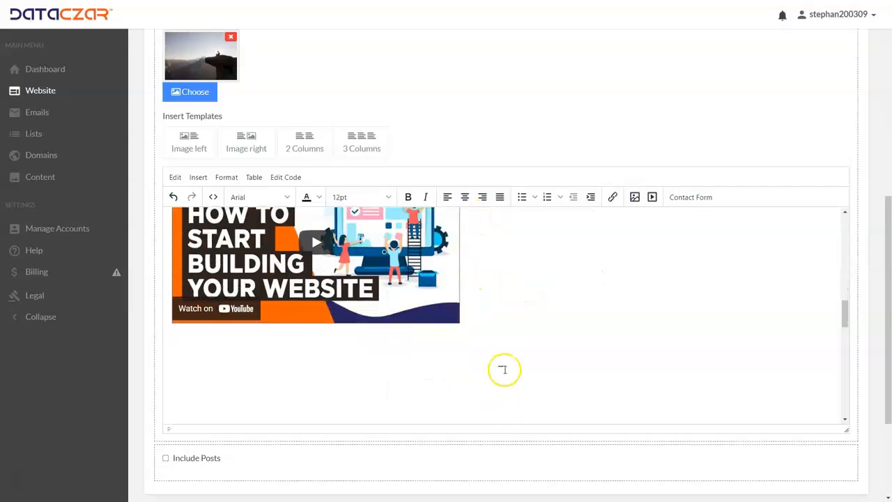
{"action": "scroll", "coordinate": [505, 370], "scroll_direction": "down", "scroll_amount": 3}
{"action": "left_click", "coordinate": [511, 316]}
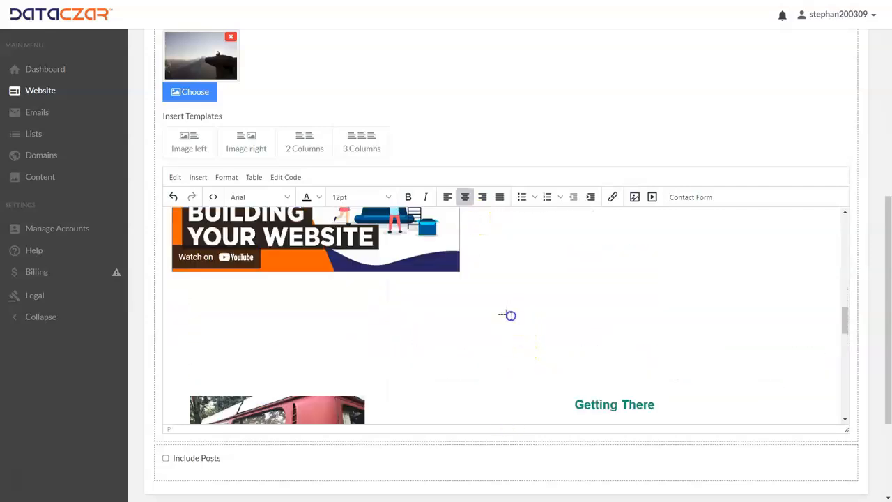
{"action": "left_click", "coordinate": [447, 197]}
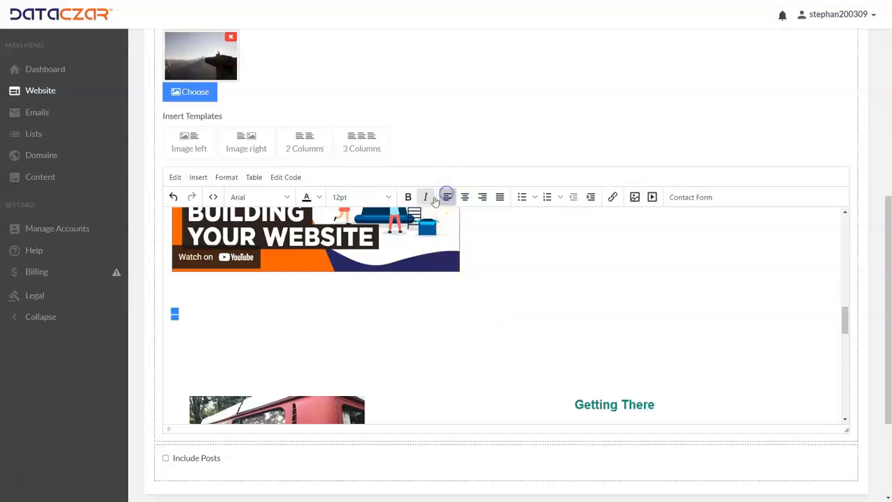
{"action": "left_click", "coordinate": [369, 318]}
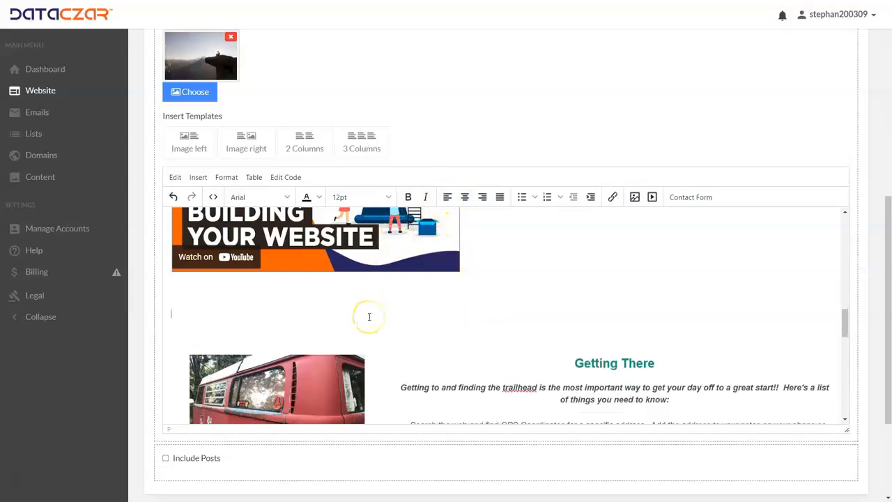
{"action": "key", "text": "BackSpace"}
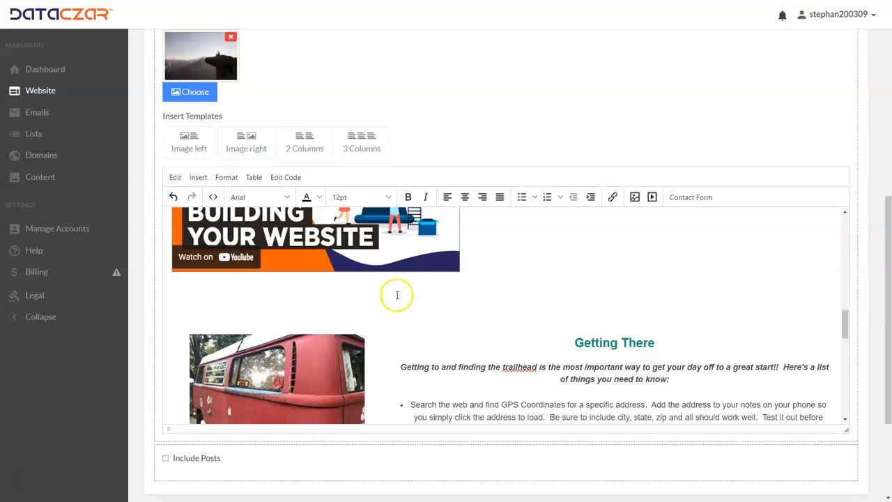
{"action": "key", "text": "ctrl+v"}
Step: Check the Tips page content from the embedded videos down to the Off the cuff section and save the page update
{"action": "scroll", "coordinate": [401, 298], "scroll_direction": "up", "scroll_amount": 2}
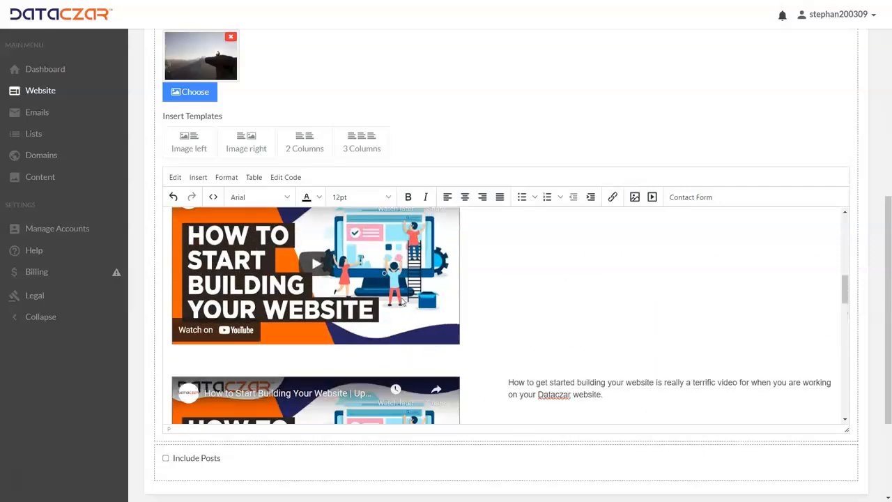
{"action": "scroll", "coordinate": [402, 302], "scroll_direction": "down", "scroll_amount": 3}
{"action": "scroll", "coordinate": [402, 301], "scroll_direction": "up", "scroll_amount": 10}
{"action": "scroll", "coordinate": [401, 299], "scroll_direction": "down", "scroll_amount": 7}
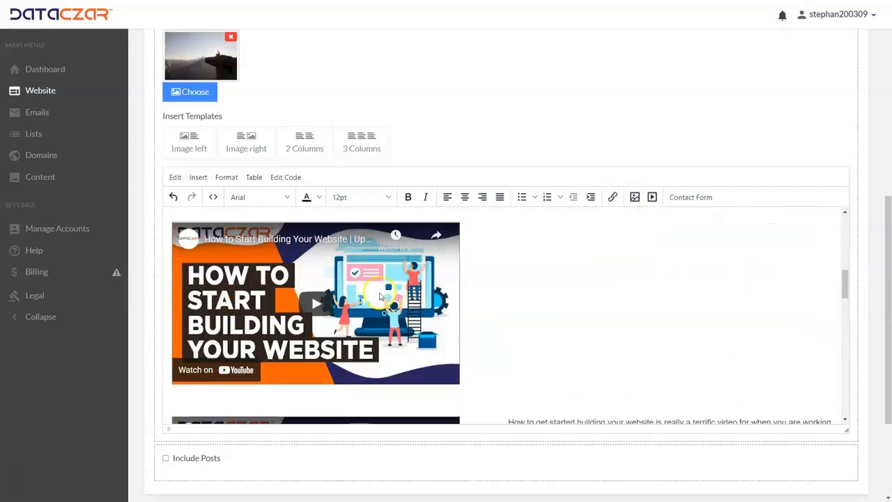
{"action": "scroll", "coordinate": [380, 297], "scroll_direction": "down", "scroll_amount": 15}
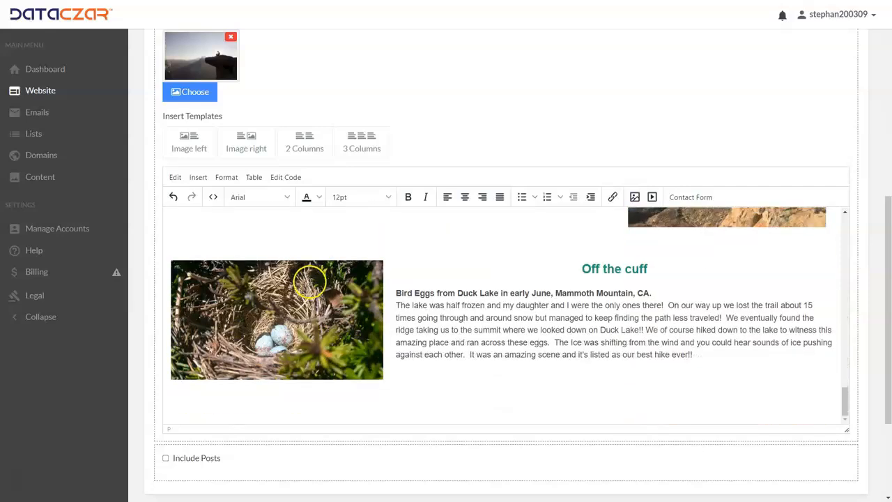
{"action": "scroll", "coordinate": [308, 281], "scroll_direction": "down", "scroll_amount": 2}
{"action": "left_click", "coordinate": [199, 394]}
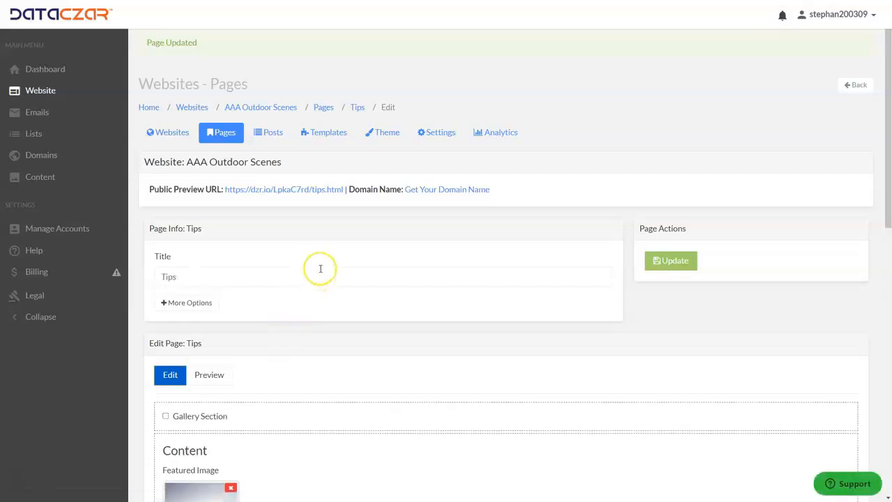
Step: Open the public preview of the Tips page and examine the embedded videos and column text down to Getting There
{"action": "scroll", "coordinate": [327, 268], "scroll_direction": "down", "scroll_amount": 5}
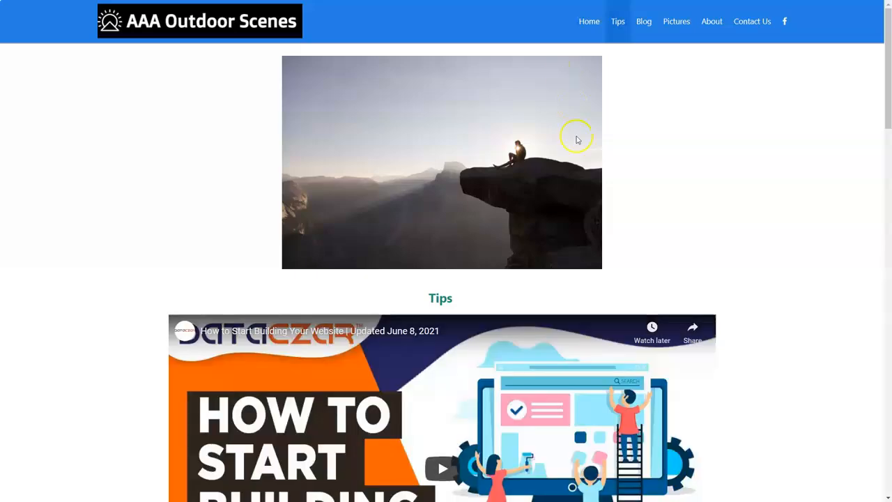
{"action": "scroll", "coordinate": [558, 174], "scroll_direction": "down", "scroll_amount": 4}
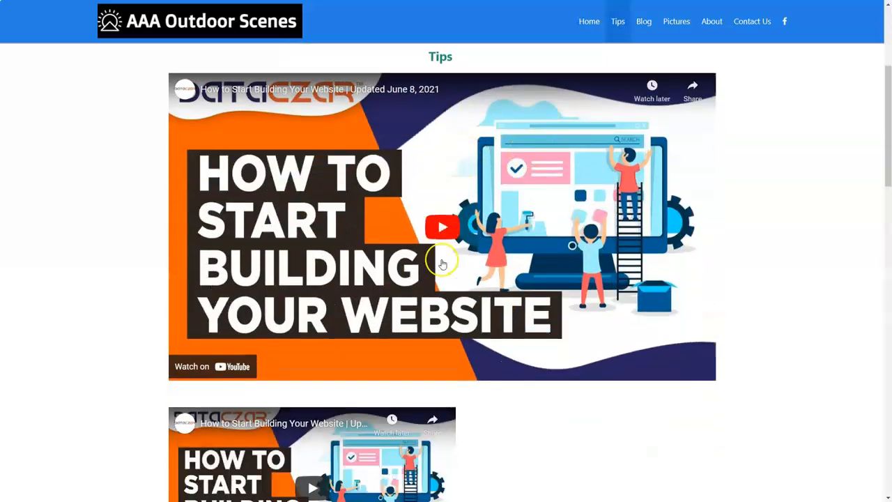
{"action": "scroll", "coordinate": [442, 264], "scroll_direction": "down", "scroll_amount": 5}
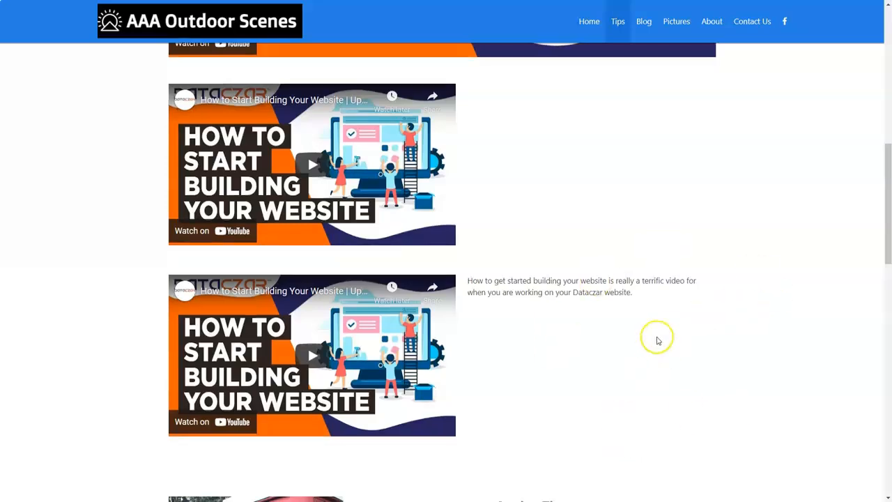
{"action": "scroll", "coordinate": [658, 340], "scroll_direction": "down", "scroll_amount": 3}
{"action": "scroll", "coordinate": [658, 340], "scroll_direction": "down", "scroll_amount": 4}
{"action": "scroll", "coordinate": [656, 336], "scroll_direction": "up", "scroll_amount": 8}
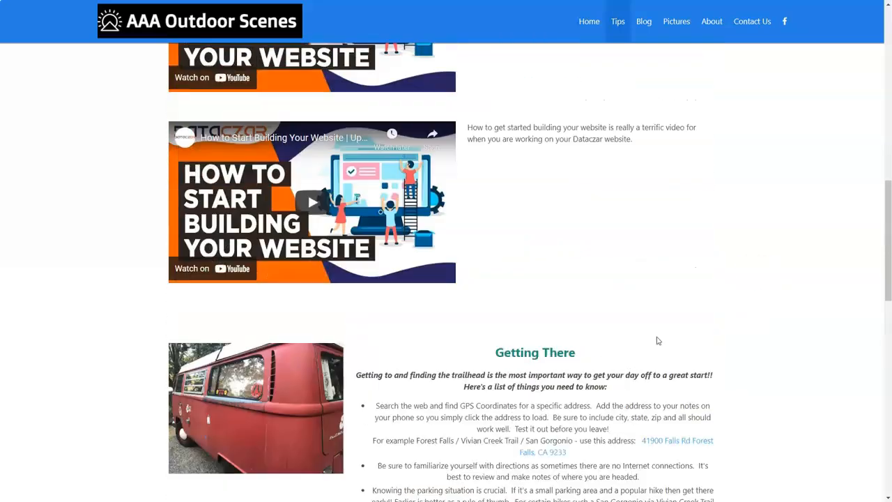
Step: Test playback of the three embedded videos on the published Tips page, starting and pausing each one
{"action": "left_click", "coordinate": [338, 276]}
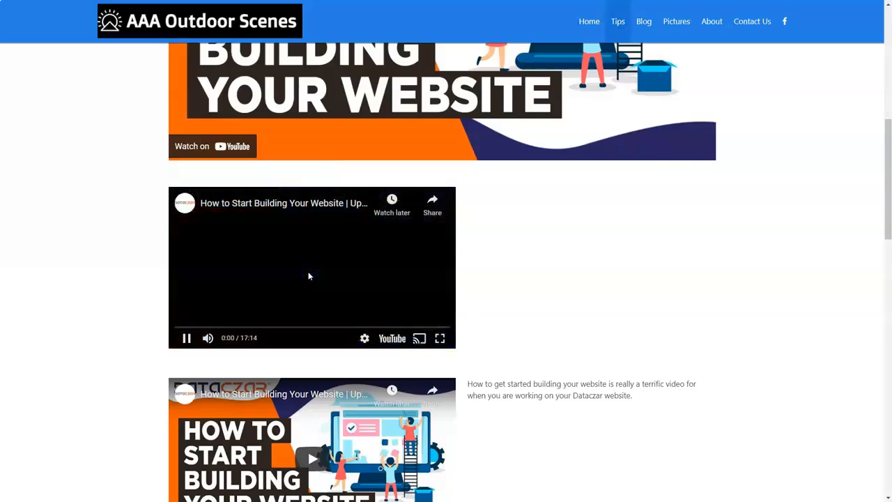
{"action": "left_click", "coordinate": [183, 339]}
{"action": "scroll", "coordinate": [265, 285], "scroll_direction": "down", "scroll_amount": 3}
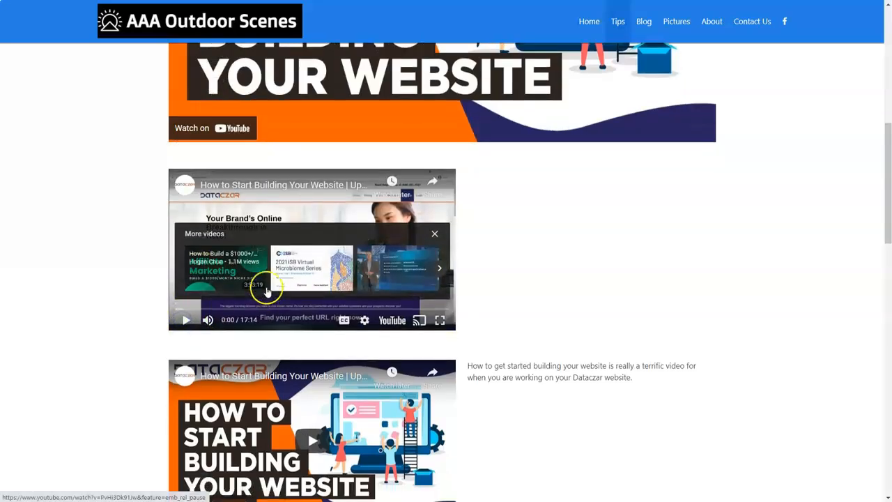
{"action": "left_click", "coordinate": [318, 251]}
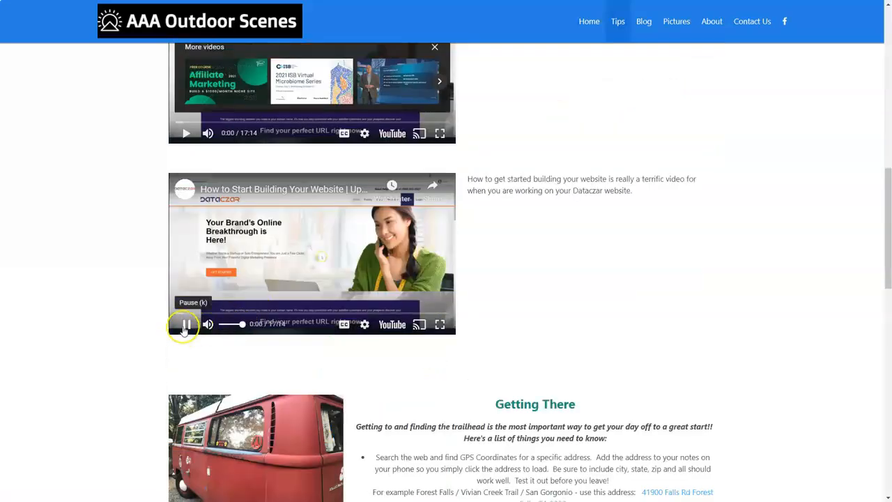
{"action": "left_click", "coordinate": [183, 324]}
{"action": "scroll", "coordinate": [296, 205], "scroll_direction": "down", "scroll_amount": 1}
{"action": "scroll", "coordinate": [296, 205], "scroll_direction": "up", "scroll_amount": 5}
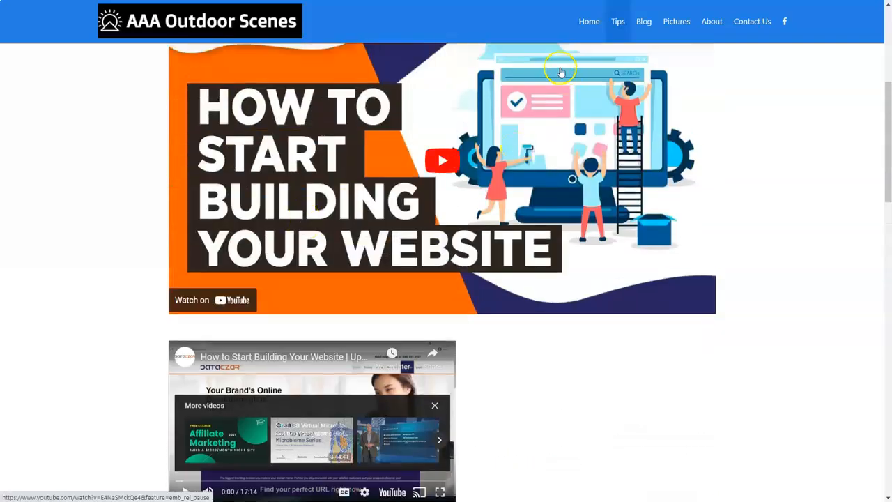
{"action": "left_click", "coordinate": [442, 159]}
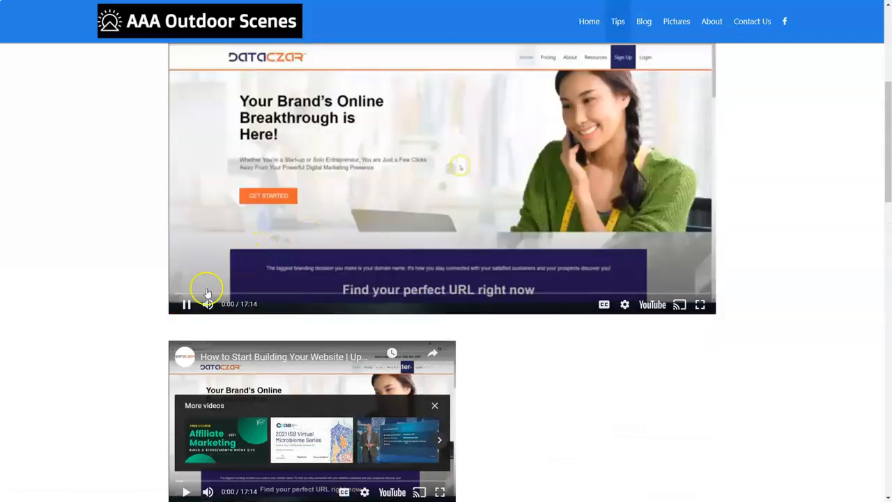
{"action": "left_click", "coordinate": [188, 304]}
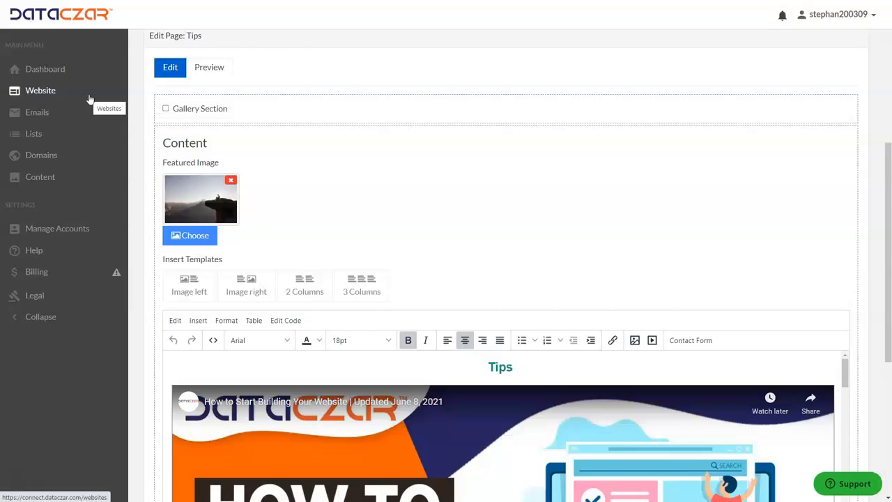
Step: View the featured tutorial videos and the Help Center from the Dataczar Help page, and return to the Dashboard
{"action": "left_click", "coordinate": [39, 253]}
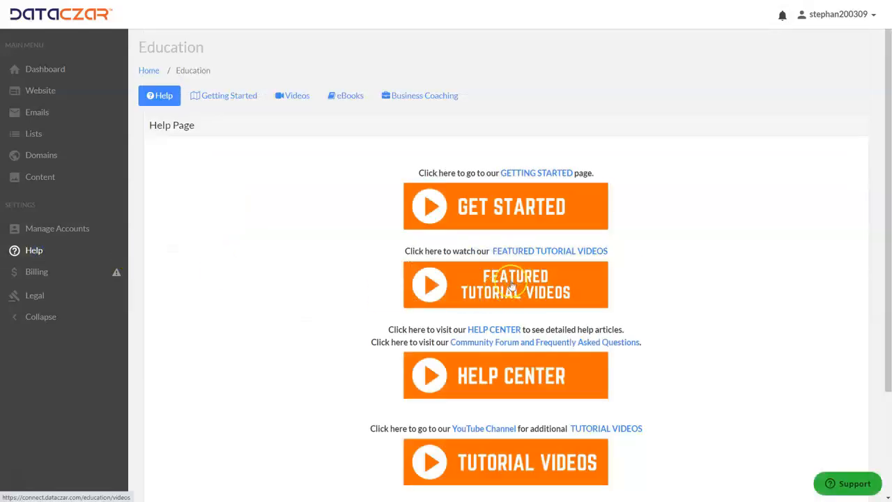
{"action": "left_click", "coordinate": [512, 286]}
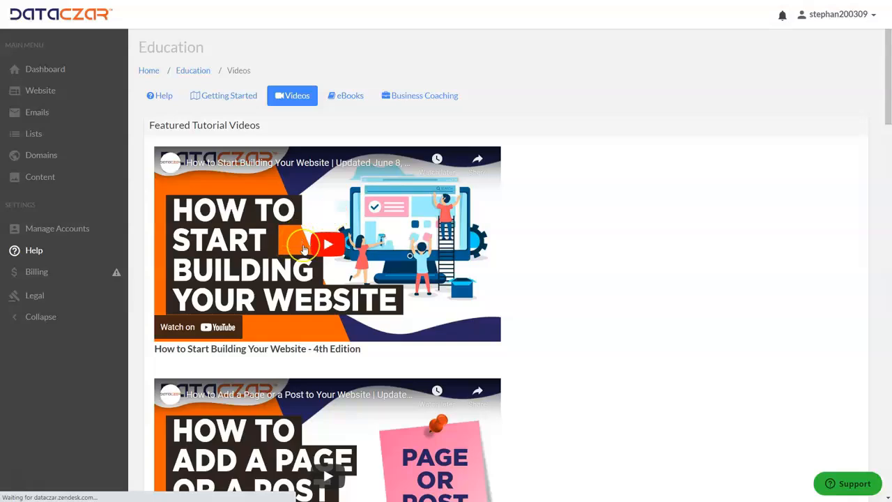
{"action": "left_click", "coordinate": [26, 255]}
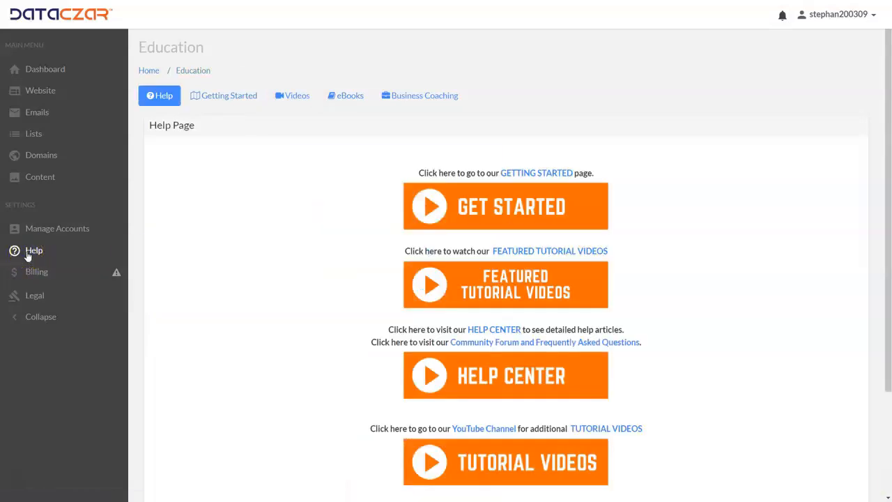
{"action": "left_click", "coordinate": [514, 375]}
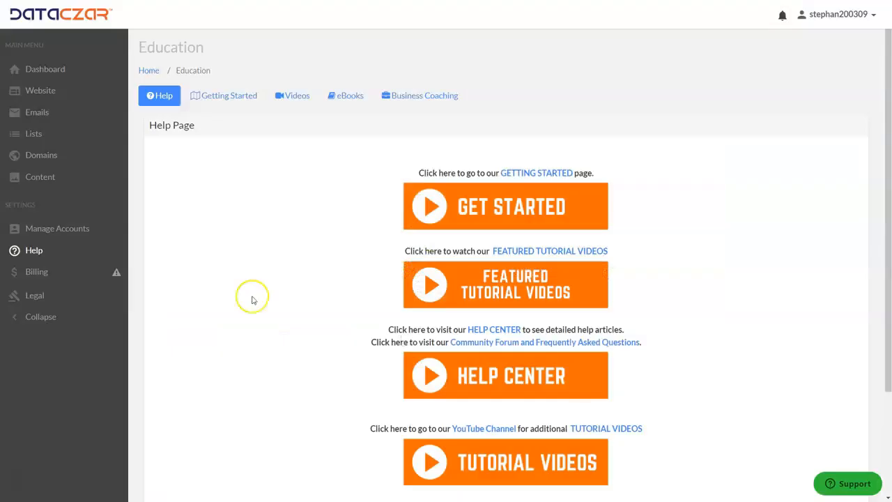
{"action": "left_click", "coordinate": [41, 70]}
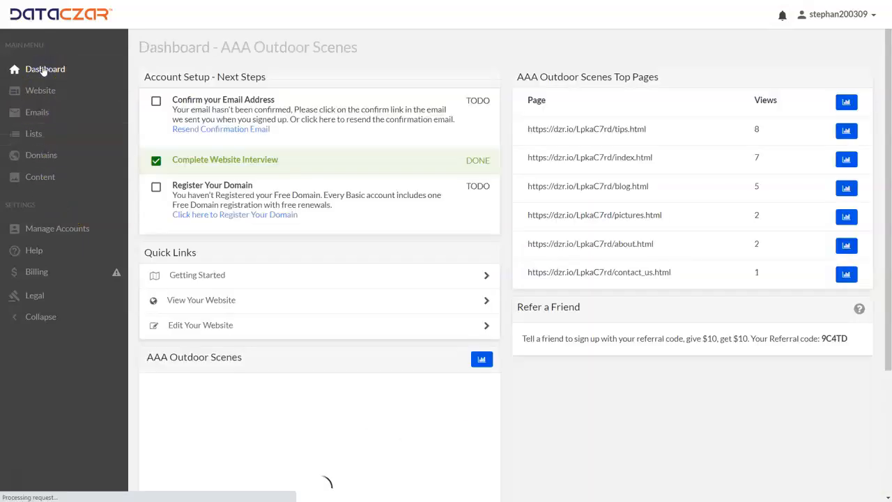